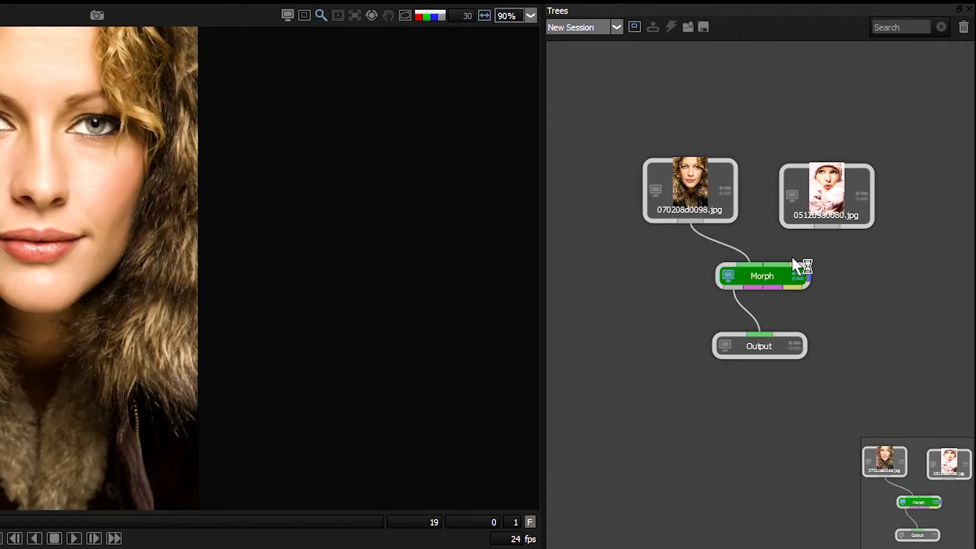
Step: Connect the 051209a0080.jpg source node to the Morph node's second input
left_click_drag(827, 226, 776, 263)
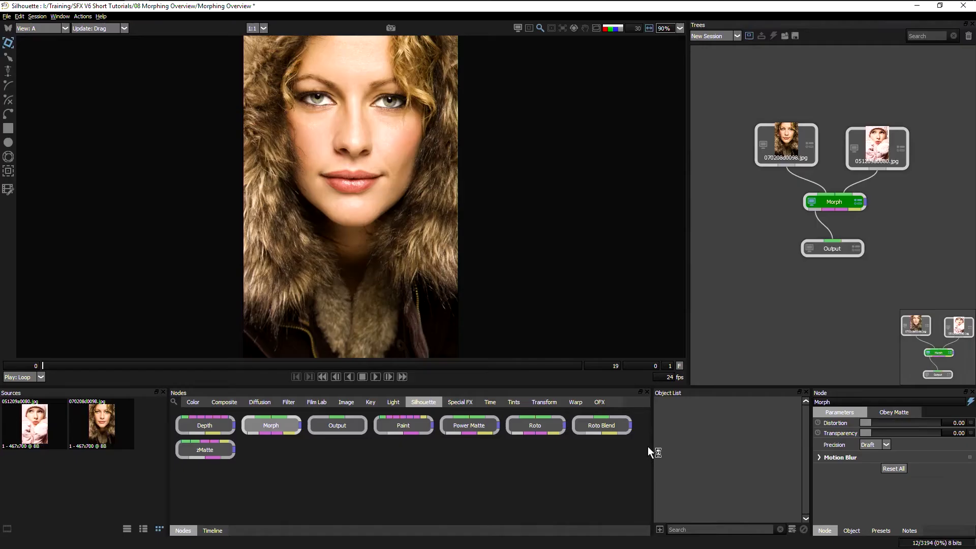
Step: Cycle the viewer through the Morph display modes: B, A/B, Wireframe, A Warp, B Warp and Output
left_click(22, 30)
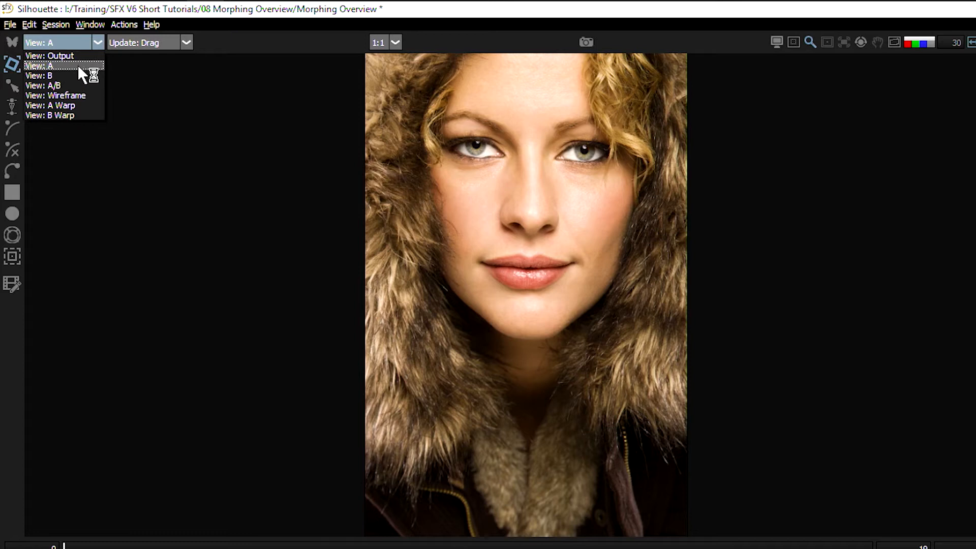
left_click(77, 75)
left_click(80, 43)
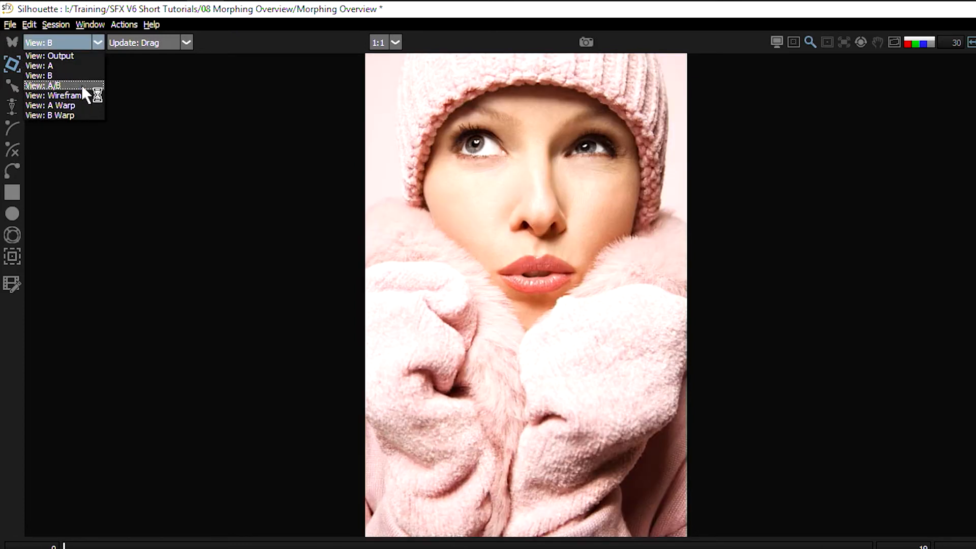
left_click(82, 84)
left_click(87, 45)
left_click(77, 96)
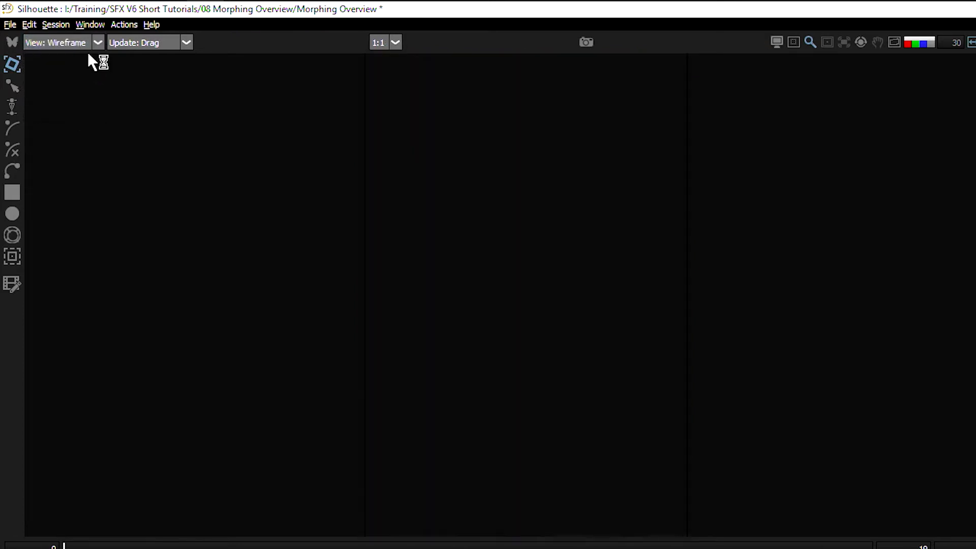
left_click(87, 43)
left_click(77, 105)
left_click(86, 43)
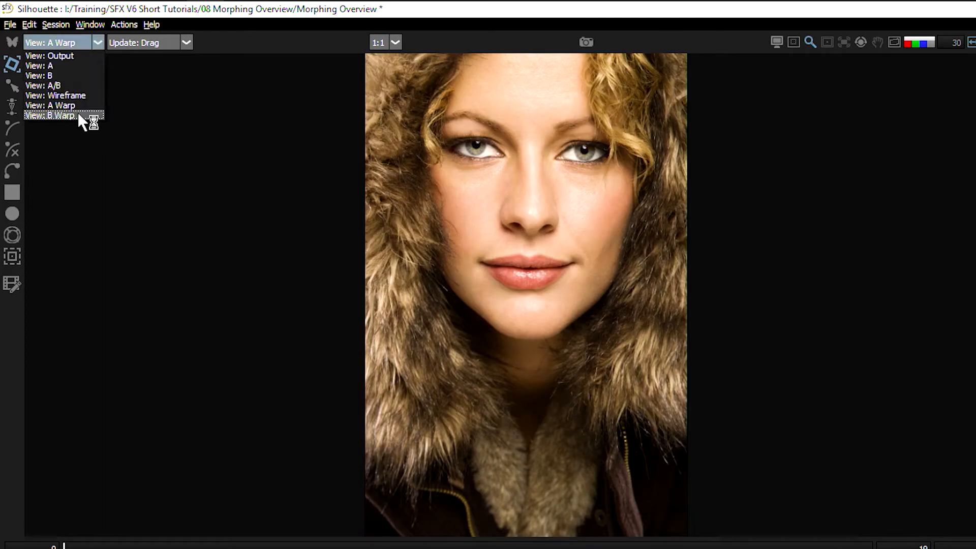
left_click(79, 115)
left_click(81, 44)
left_click(86, 54)
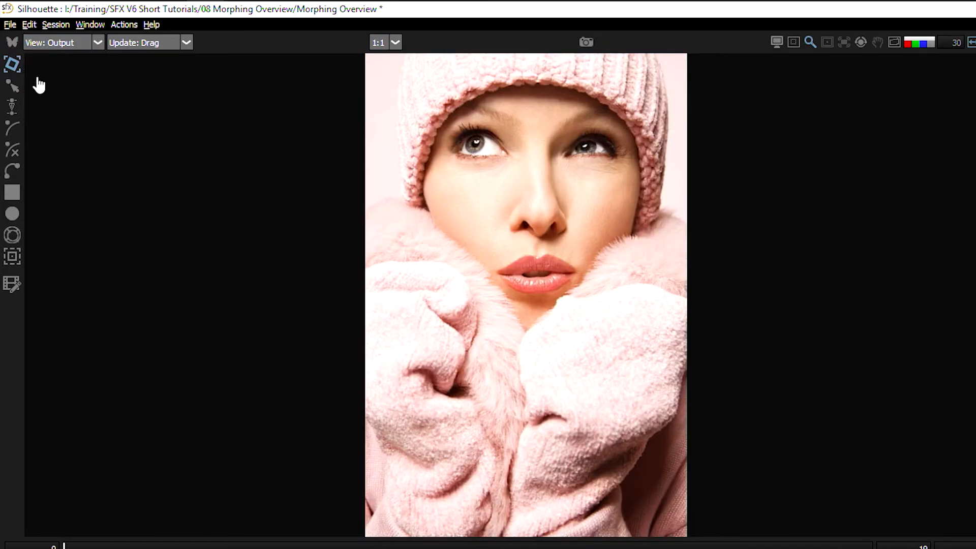
Step: Toggle the viewer between the A and B images, ending on View: A
key("1")
key("2")
key("1")
left_click(66, 48)
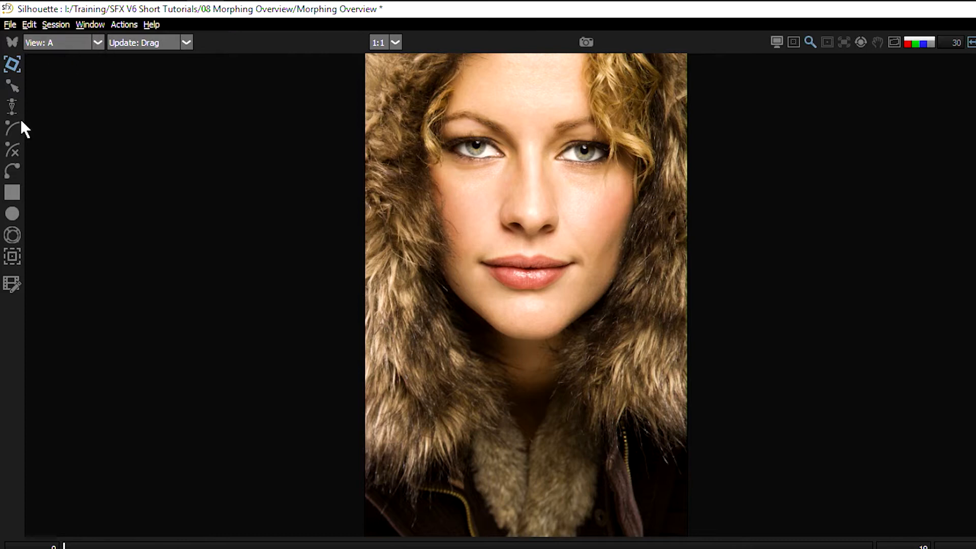
Step: Draw a closed X-Spline around the woman's upper lip in the A image
left_click(12, 152)
scroll(443, 296, "up", 4)
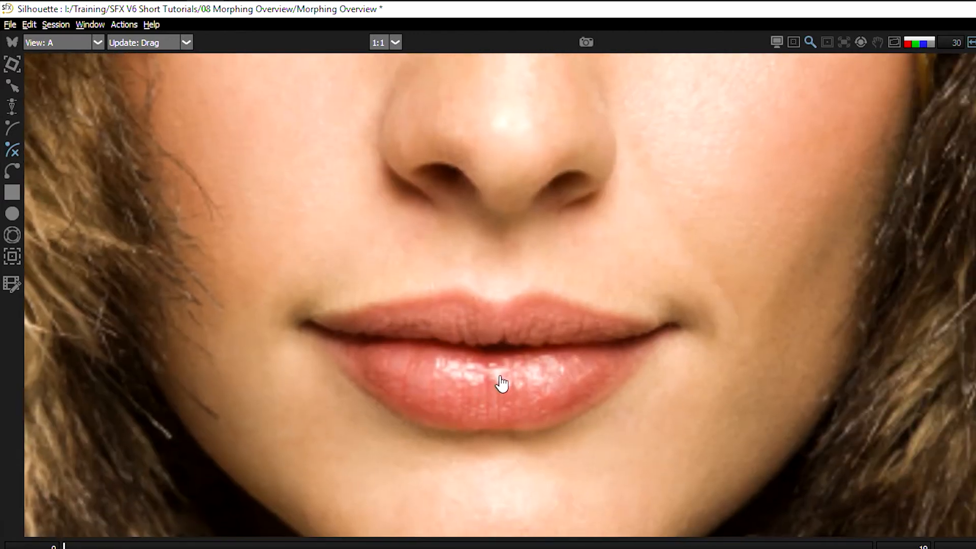
left_click(298, 322)
left_click(458, 285)
left_click(497, 300)
left_click(532, 288)
left_click(663, 322)
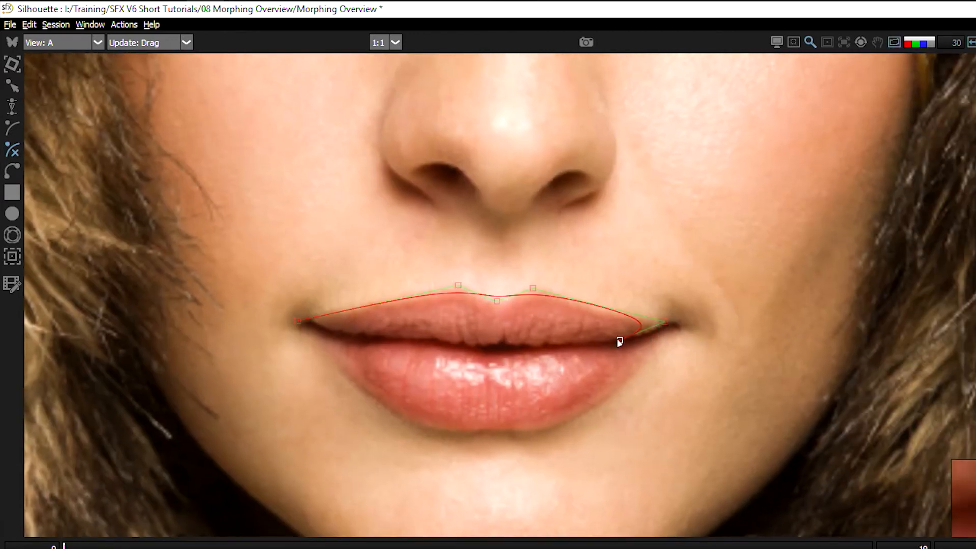
left_click(501, 344)
left_click(432, 340)
left_click(353, 335)
left_click(298, 321)
Step: Reshape the upper lip spline's control points so the curve follows the mouth corners, cupid's bow and lip line
left_click_drag(297, 321, 258, 323)
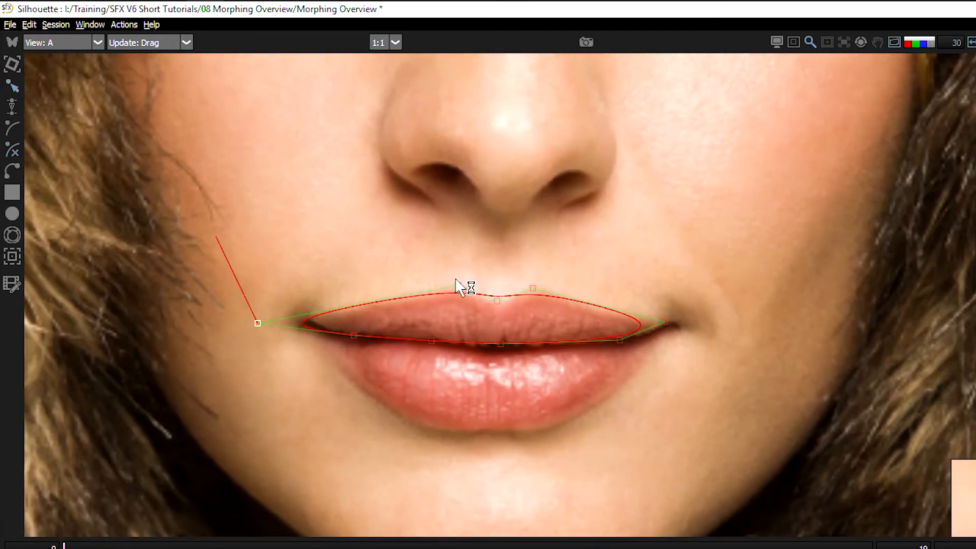
left_click_drag(457, 285, 538, 279)
left_click_drag(665, 322, 693, 327)
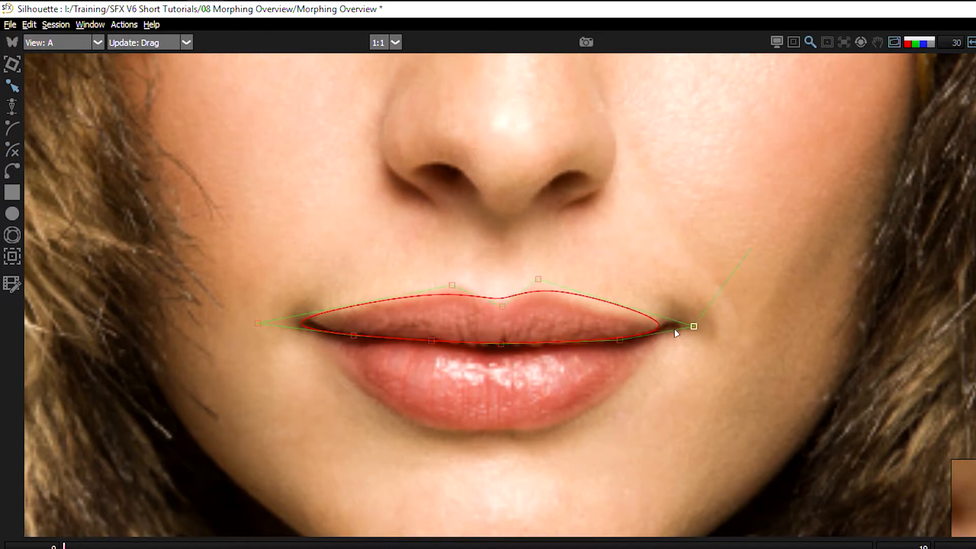
left_click_drag(620, 340, 616, 344)
left_click_drag(501, 344, 494, 349)
left_click(354, 336)
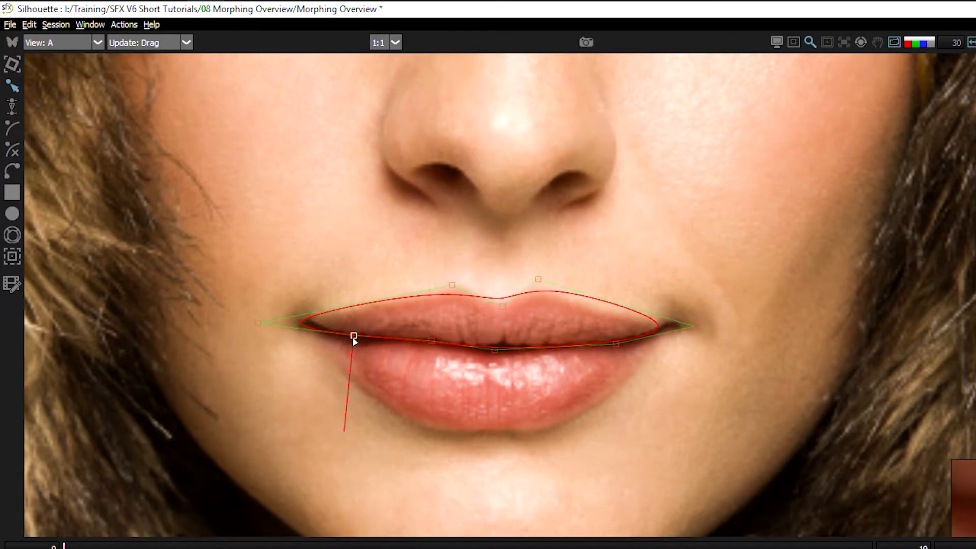
left_click_drag(354, 336, 355, 338)
left_click_drag(258, 323, 260, 319)
left_click_drag(452, 285, 455, 283)
left_click_drag(499, 306, 498, 303)
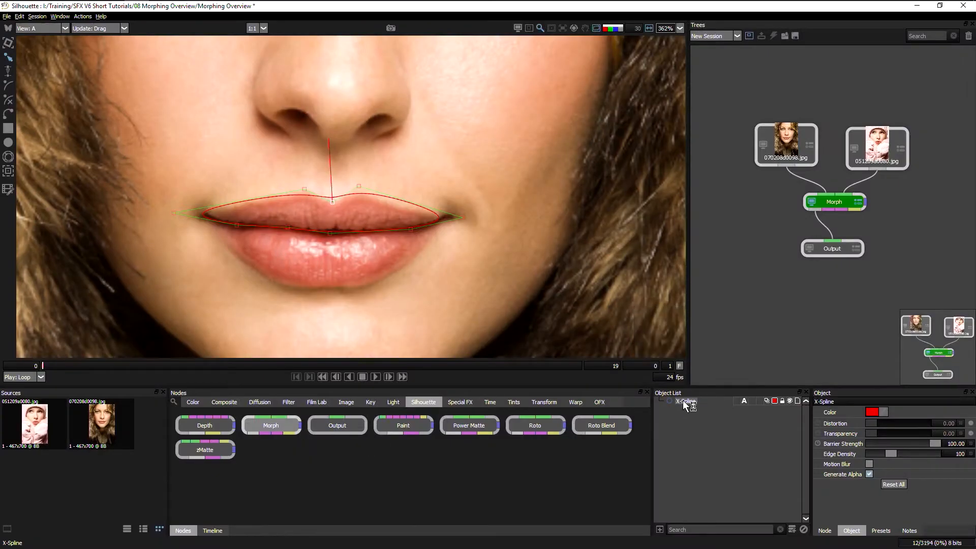
Step: Rename the upper lip's X-Spline object as Top Lip
double_click(684, 401)
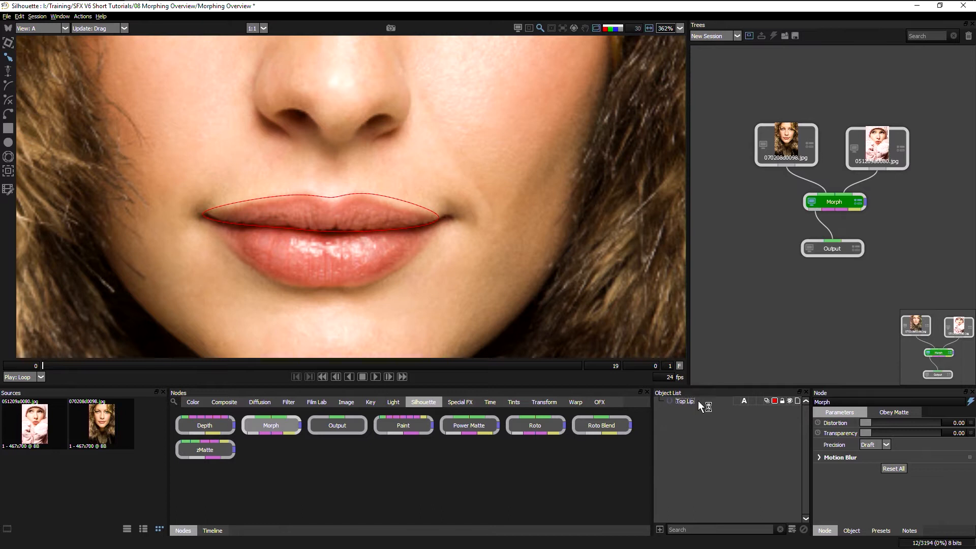
type("Top Lip")
key("Return")
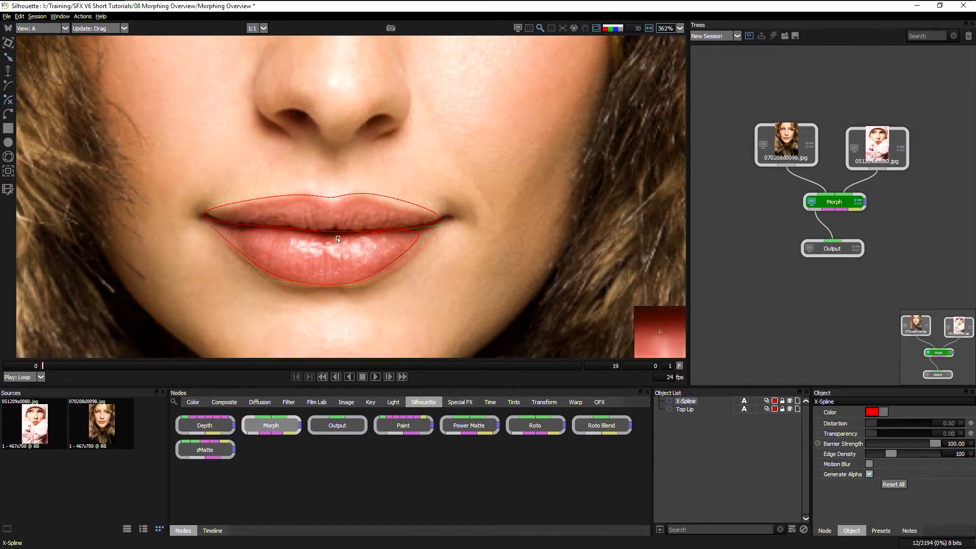
Step: Draw a closed X-Spline around the lower lip in the A image
left_click(300, 231)
left_click(241, 228)
left_click(212, 226)
Step: Reshape the lower lip spline's control points to match the lip's corners and lower edge
left_click_drag(212, 227, 204, 230)
left_click_drag(270, 280, 267, 288)
left_click_drag(325, 285, 379, 291)
left_click_drag(447, 223, 450, 220)
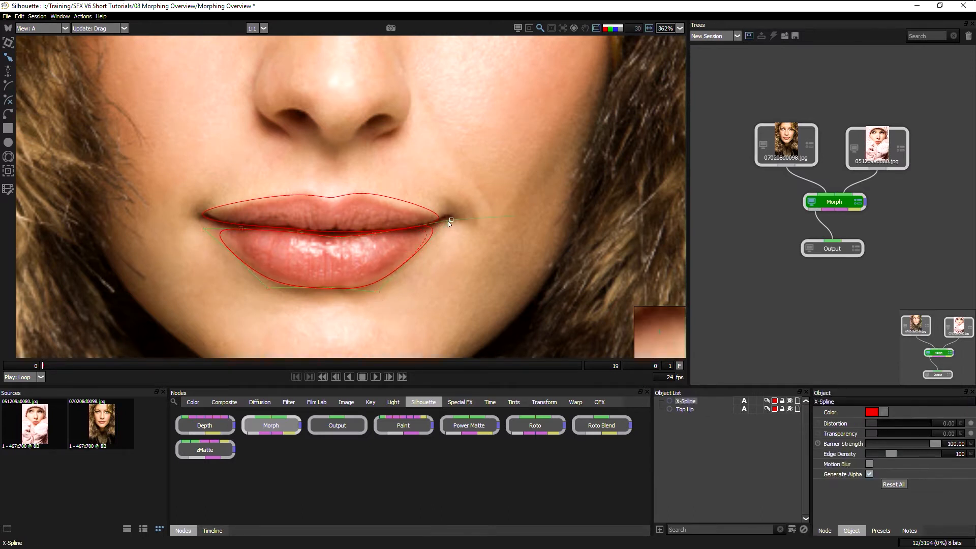
left_click_drag(334, 238, 333, 235)
left_click_drag(450, 221, 458, 219)
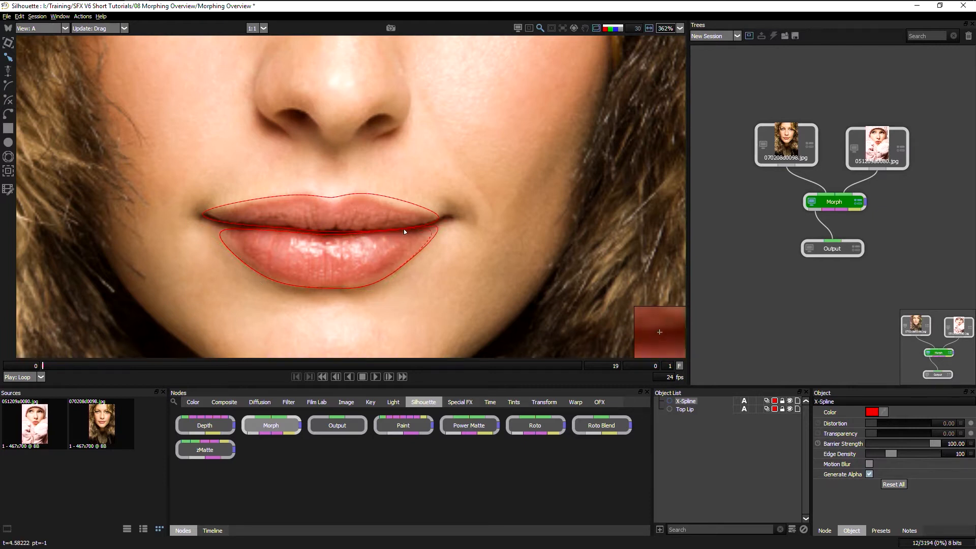
Step: Rename the lower lip's X-Spline object as Bottom Lip
double_click(684, 401)
type("Bottom Lip")
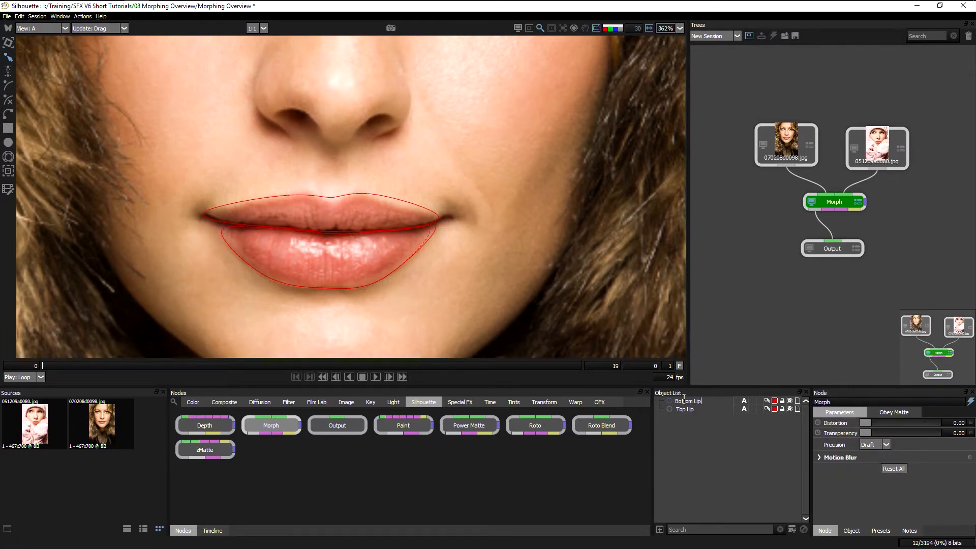
type("s")
key("BackSpace")
key("Return")
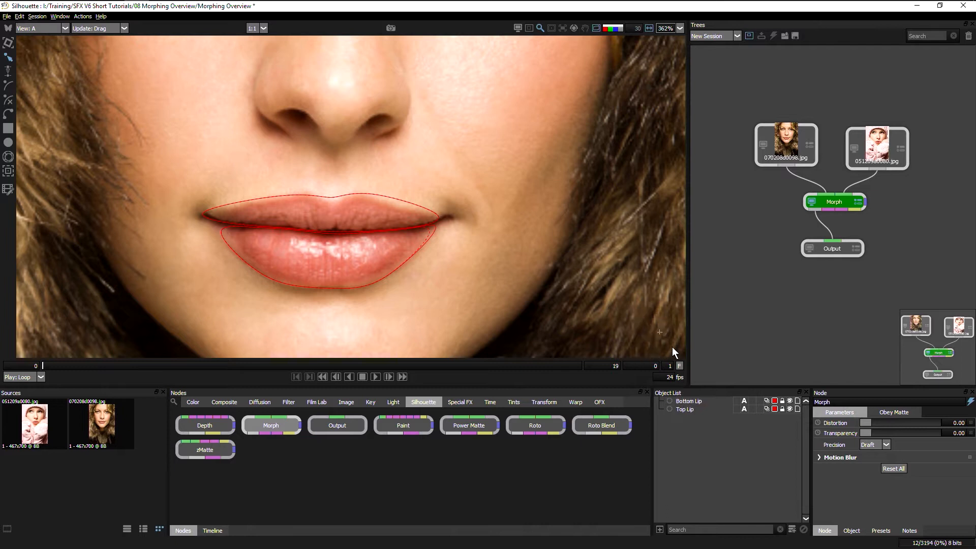
Step: Duplicate the Top Lip and Bottom Lip shapes together and assign the copies to the B image
left_click_drag(688, 402, 663, 405)
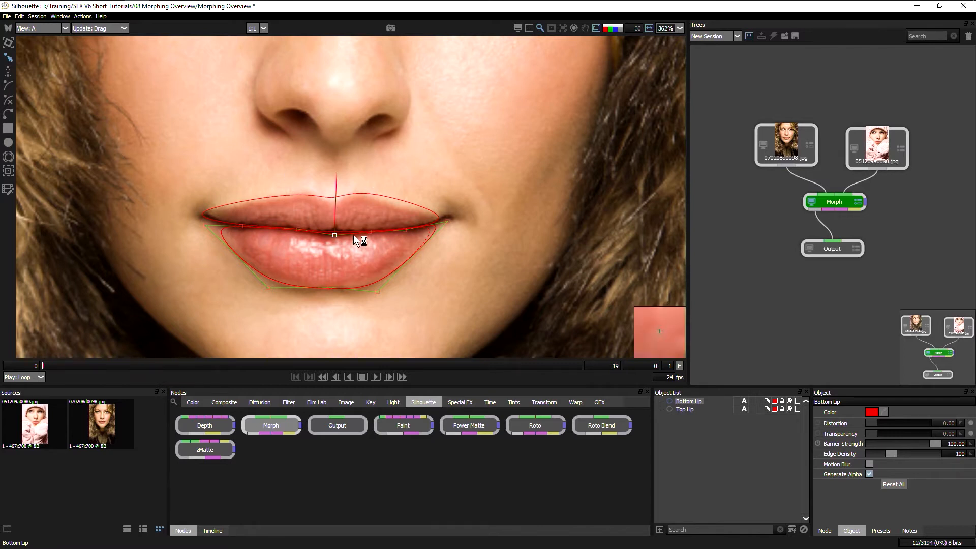
left_click(684, 410, "shift")
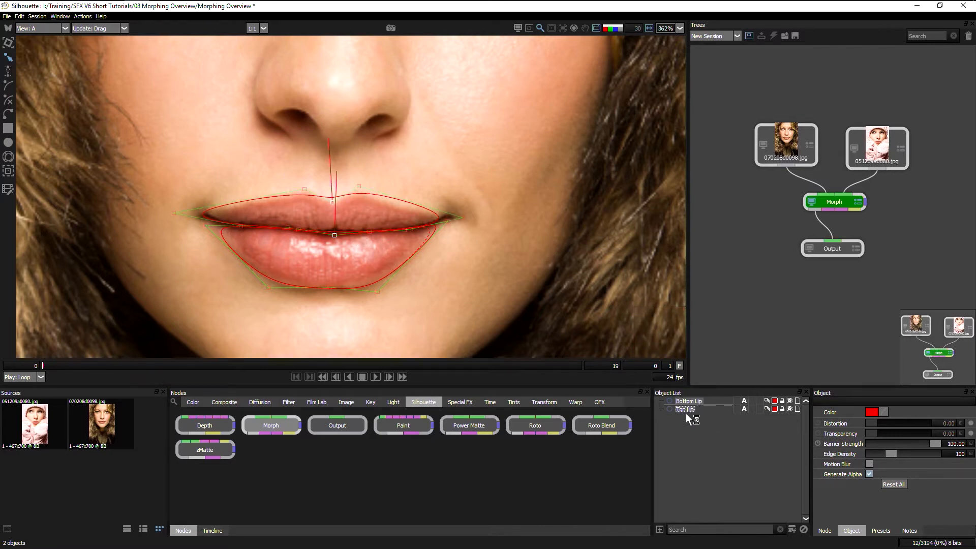
key("ctrl+d")
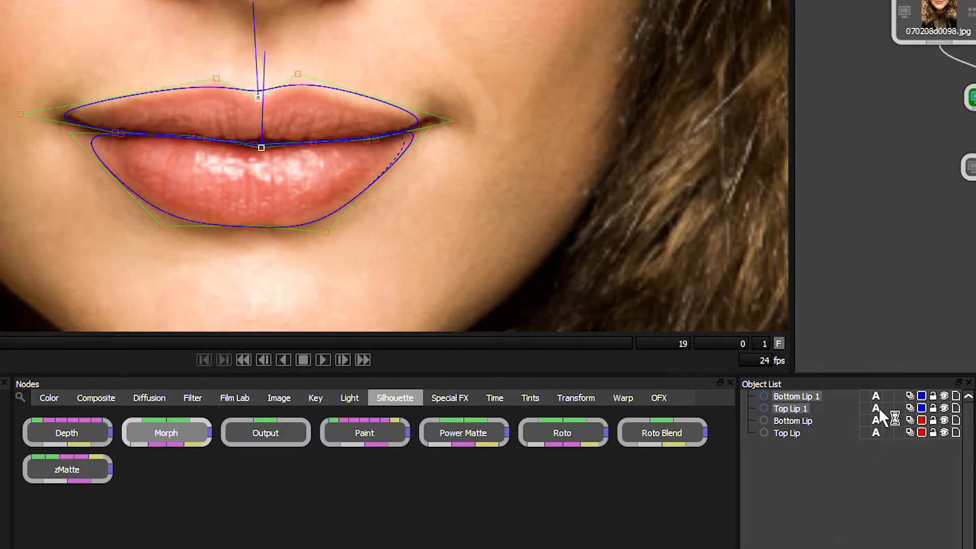
left_click(878, 408)
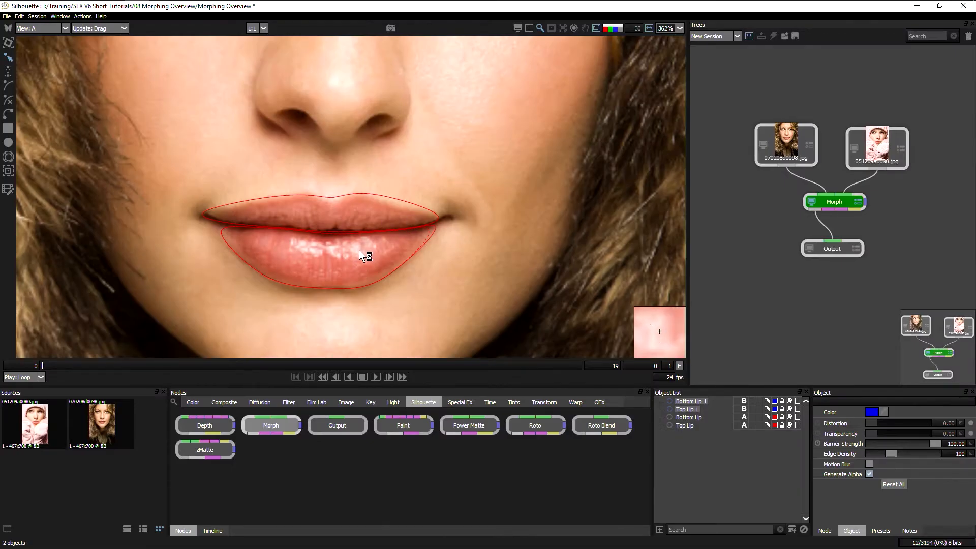
Step: Display the B image, then move and scale the duplicated top lip shape over its upper lip
left_click(52, 29)
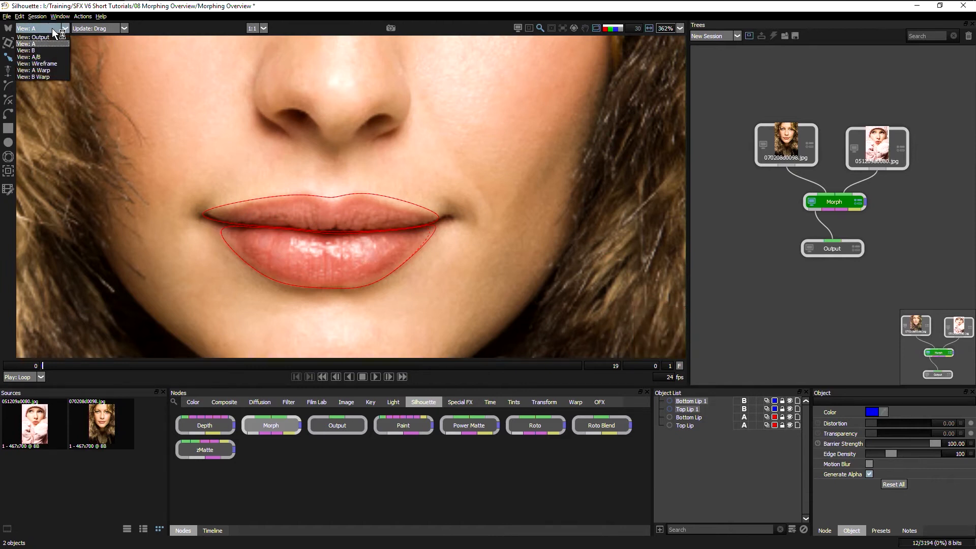
left_click(55, 50)
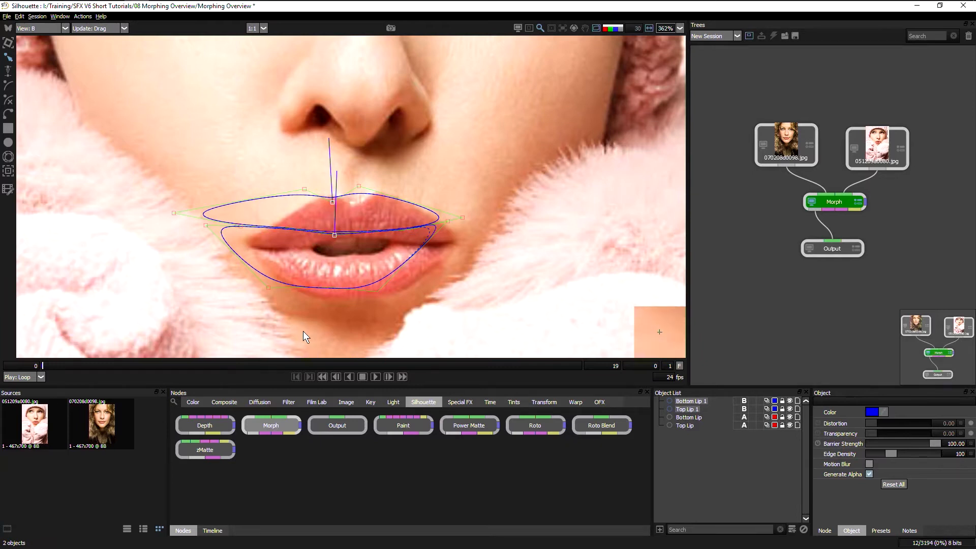
left_click(355, 201)
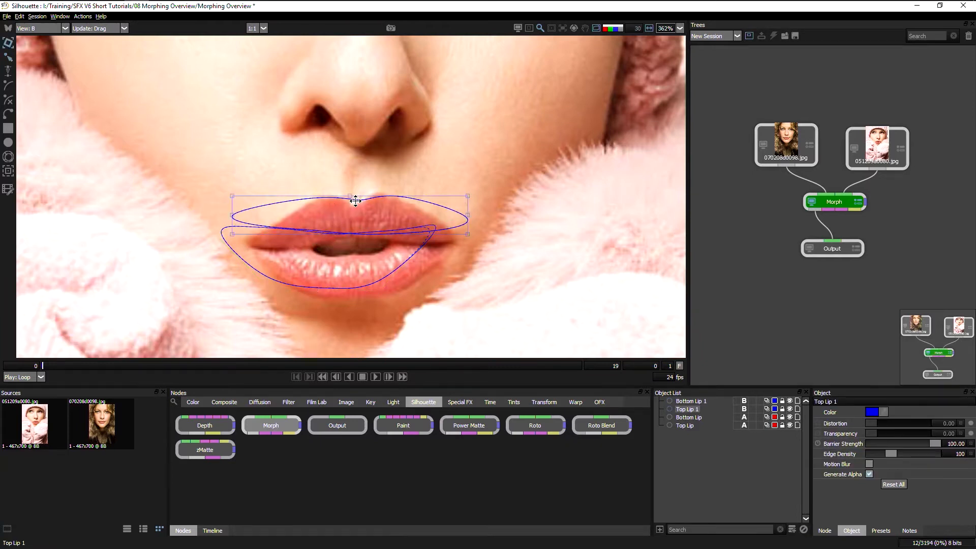
left_click_drag(359, 200, 364, 198)
left_click_drag(467, 214, 461, 235)
left_click_drag(348, 205, 341, 193)
left_click_drag(238, 219, 248, 231)
Step: Reshape the control points of Top Lip 1 to follow the upper lip's contour in the B image
key("r")
left_click_drag(354, 203, 427, 204)
left_click_drag(276, 208, 283, 223)
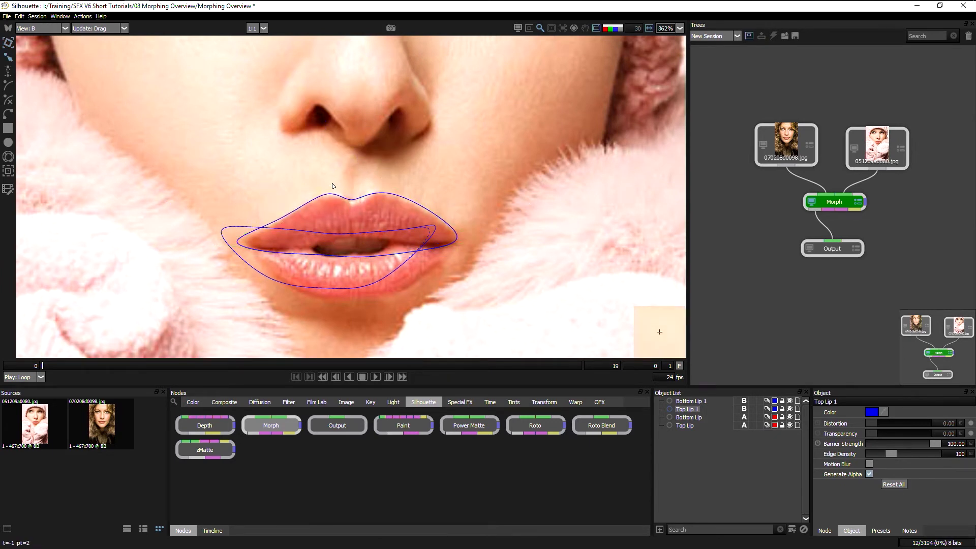
left_click_drag(332, 184, 331, 184)
left_click_drag(215, 244, 219, 245)
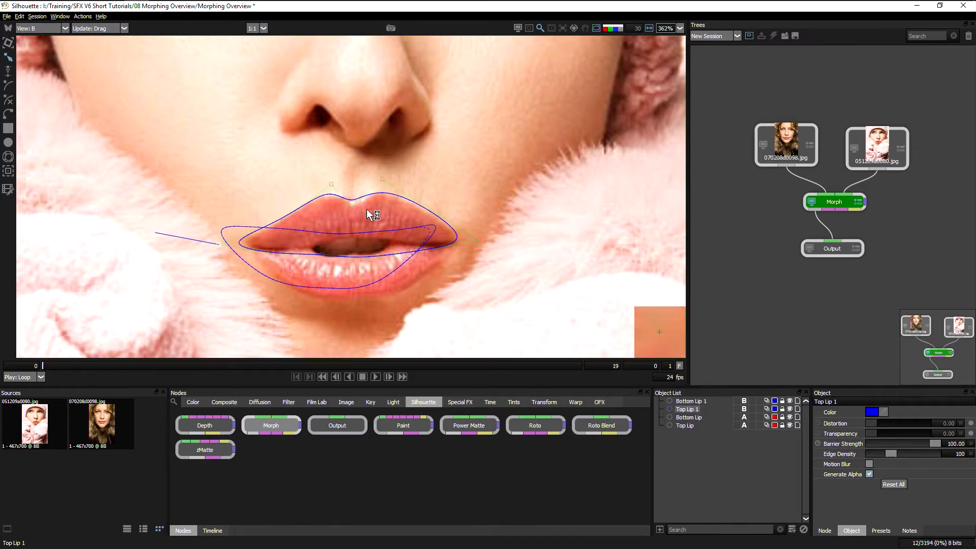
left_click(480, 240)
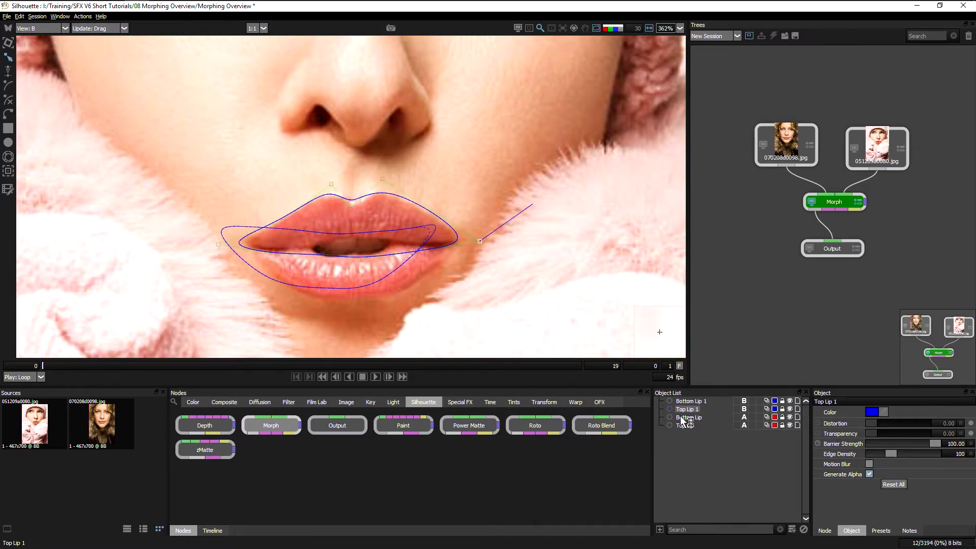
Step: Move, scale and rotate the Bottom Lip 1 shape to fit over the lower lip in the B image
left_click(694, 400)
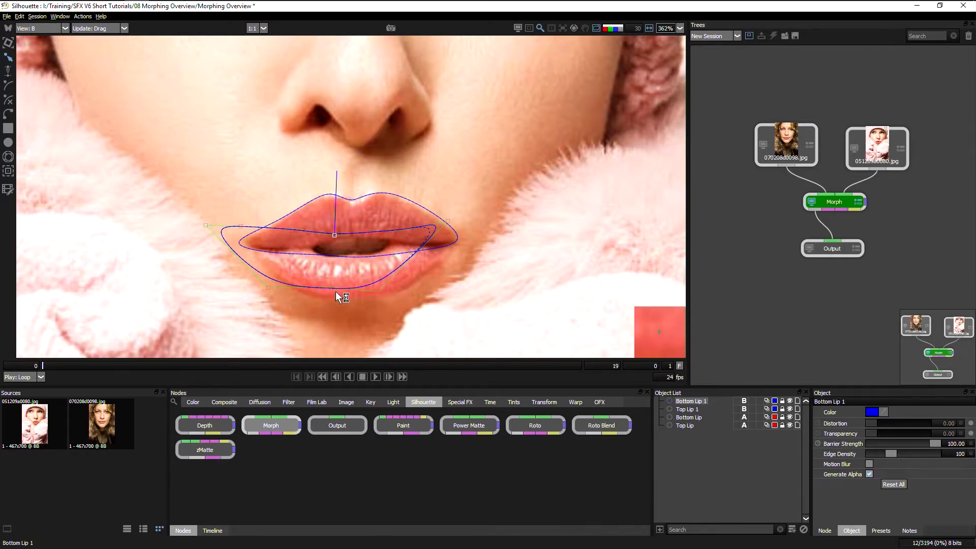
left_click_drag(338, 285, 367, 319)
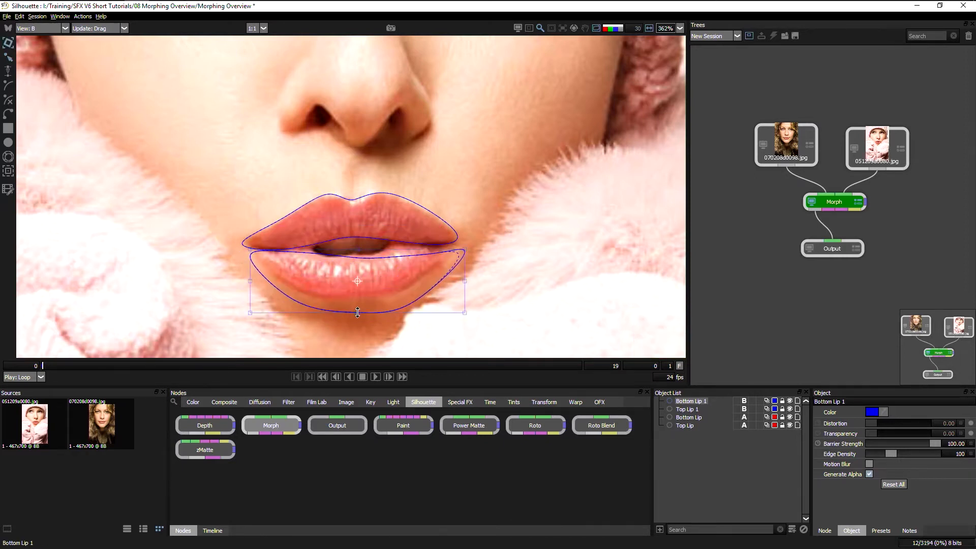
left_click_drag(357, 312, 372, 296)
left_click_drag(253, 275, 253, 273)
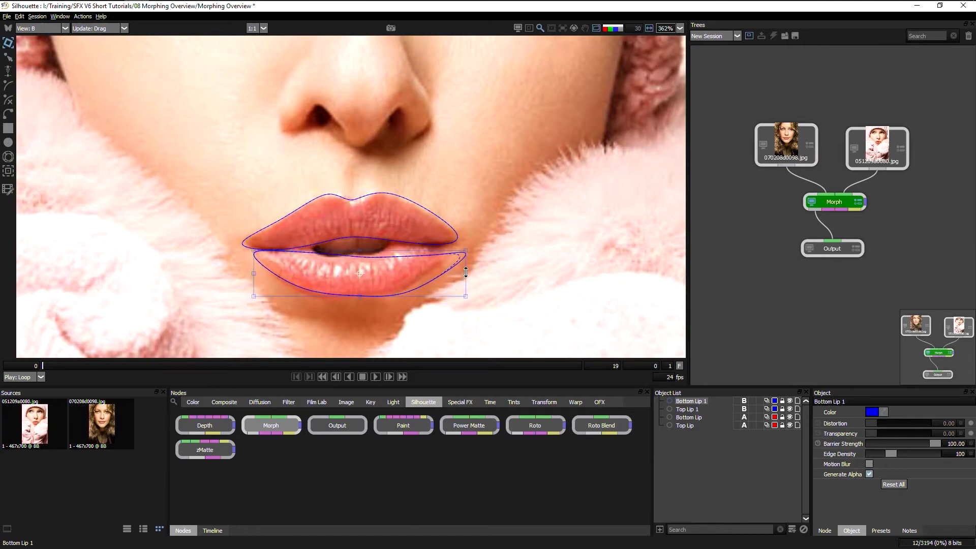
left_click_drag(465, 252, 452, 246)
Step: Reshape the control points of Bottom Lip 1 so its upper edge follows the lower lip in the B image
key("r")
left_click_drag(392, 251, 420, 247)
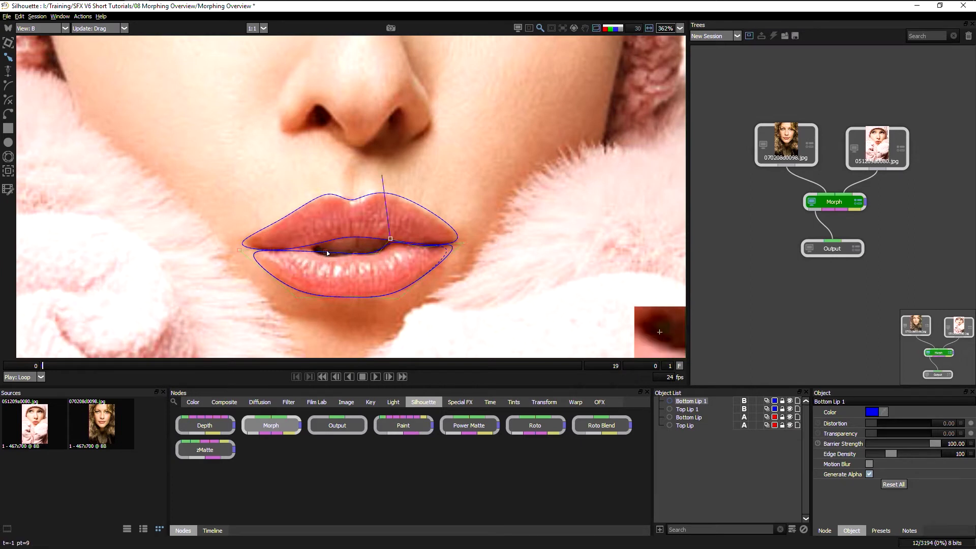
left_click_drag(306, 253, 304, 246)
left_click_drag(272, 251, 307, 248)
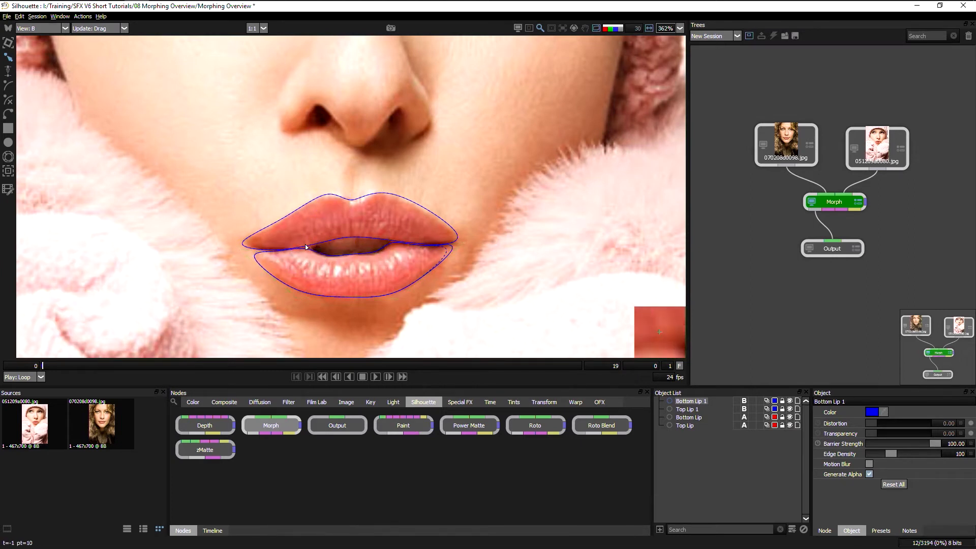
left_click(237, 248)
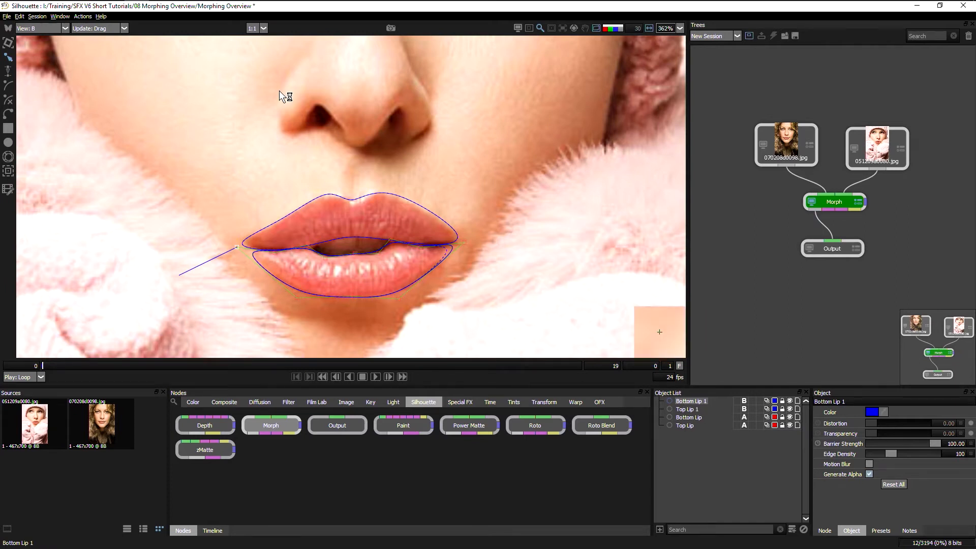
Step: Display the blended A/B view and use Correspondence to join the A and B top lip shapes, then the bottom lip shapes
left_click(53, 26)
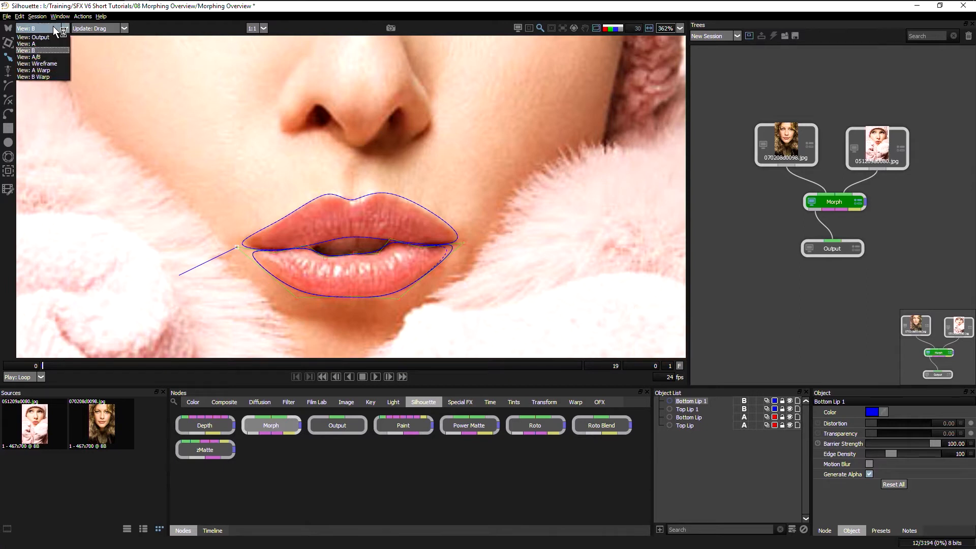
left_click(56, 57)
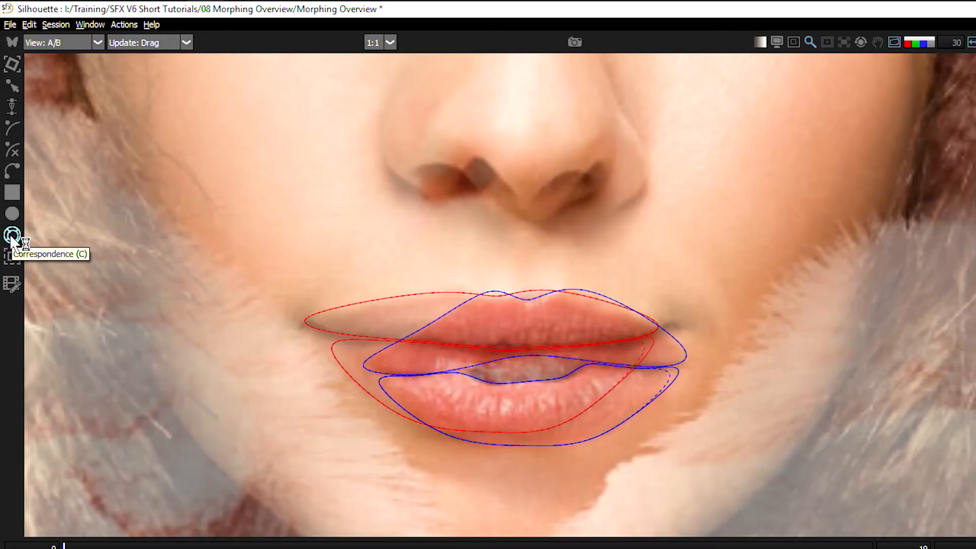
left_click(11, 236)
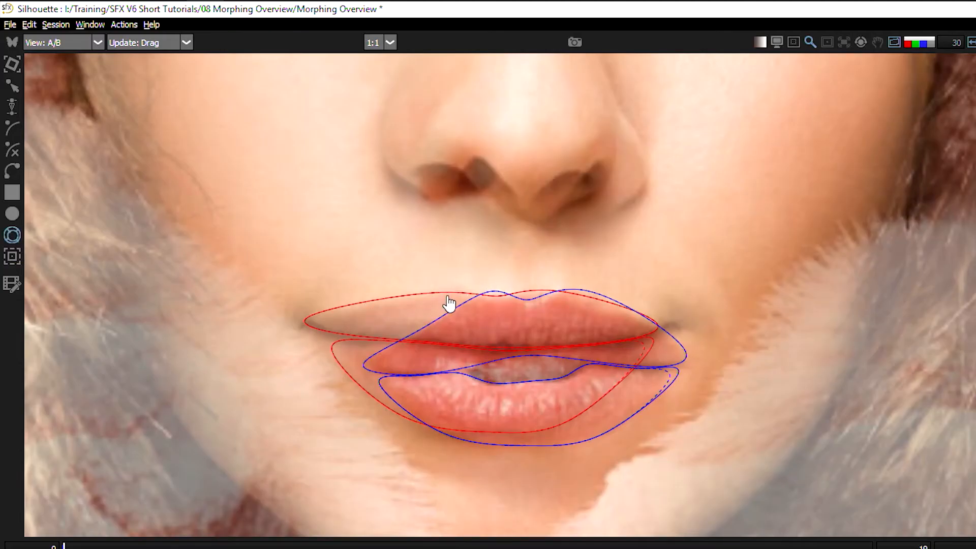
left_click(492, 298)
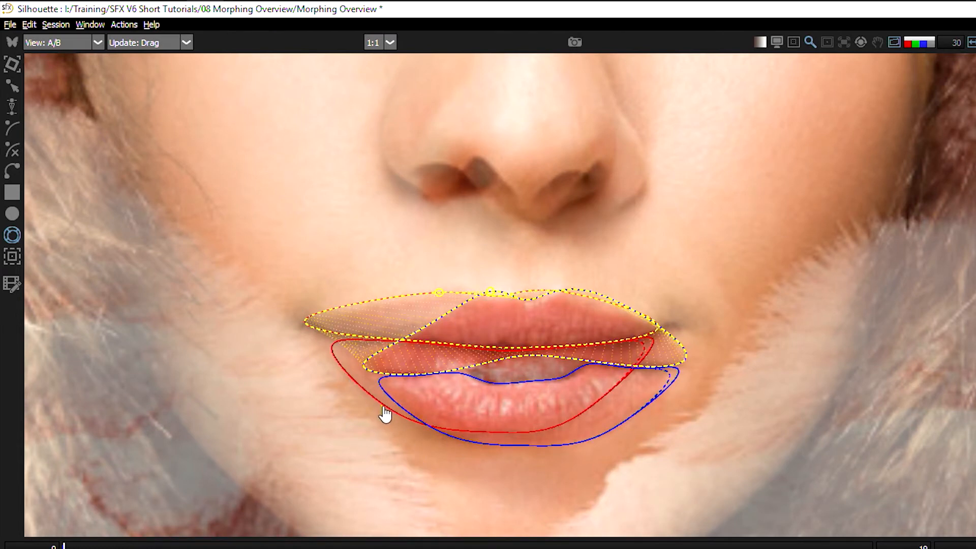
left_click(526, 433)
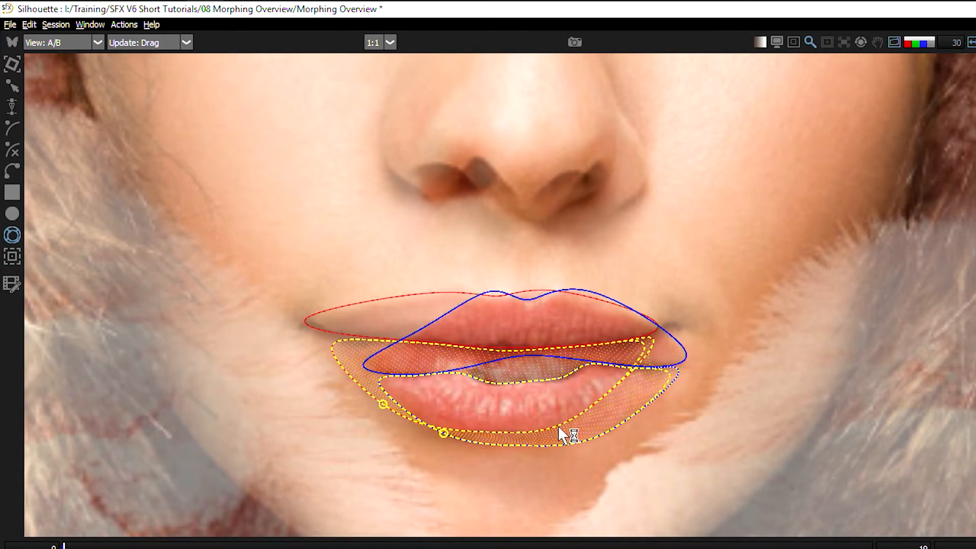
Step: Display the morph output and set the Morph node's Distortion and Transparency to 100 at frame 15
left_click(89, 42)
left_click(87, 53)
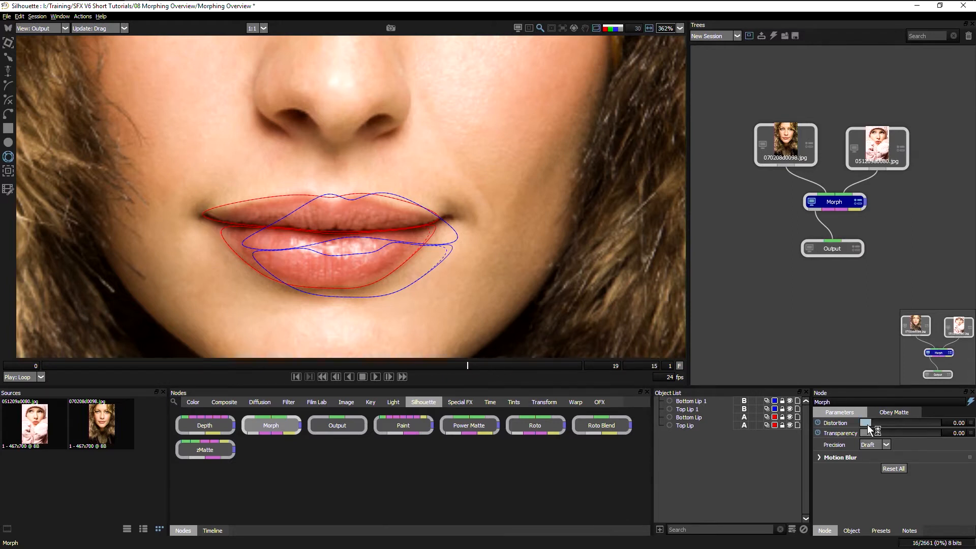
left_click_drag(867, 424, 960, 424)
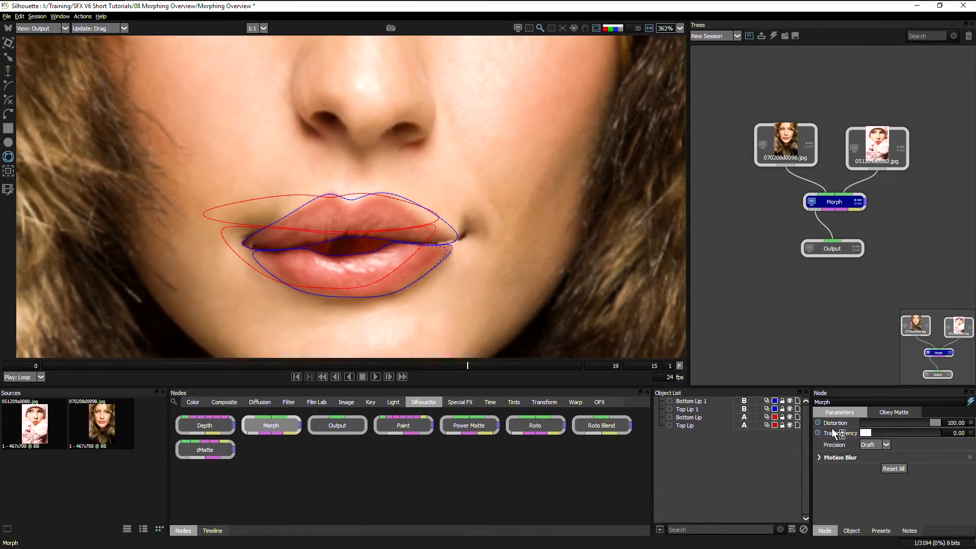
left_click_drag(866, 432, 934, 432)
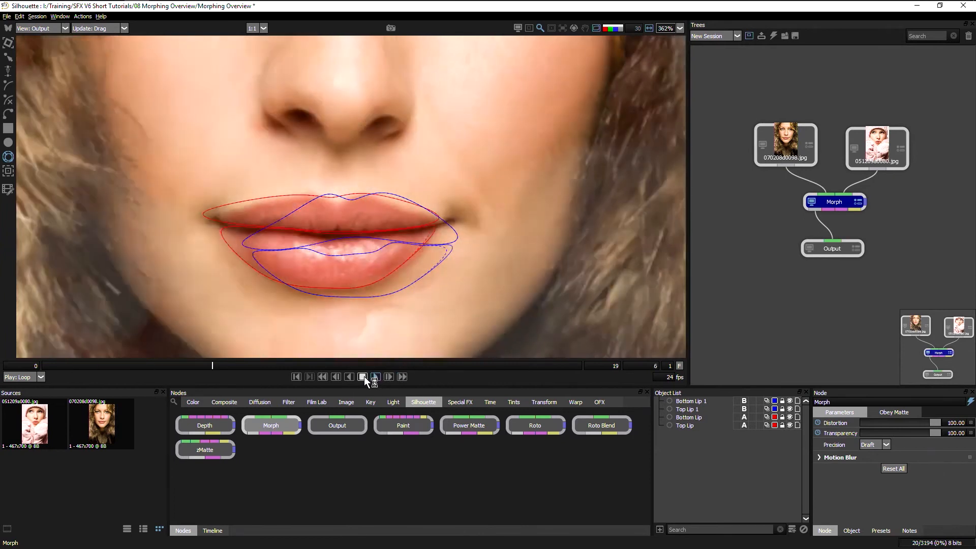
Step: Stop the playback and scrub through the middle frames to examine how the lips morph, ending on frame 9
left_click(363, 377)
left_click_drag(465, 364, 300, 365)
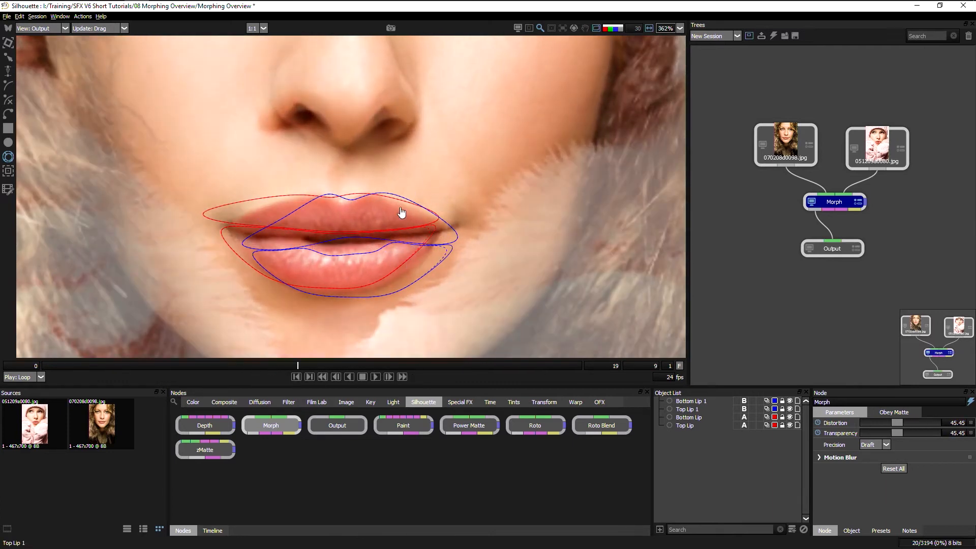
left_click_drag(295, 371, 377, 329)
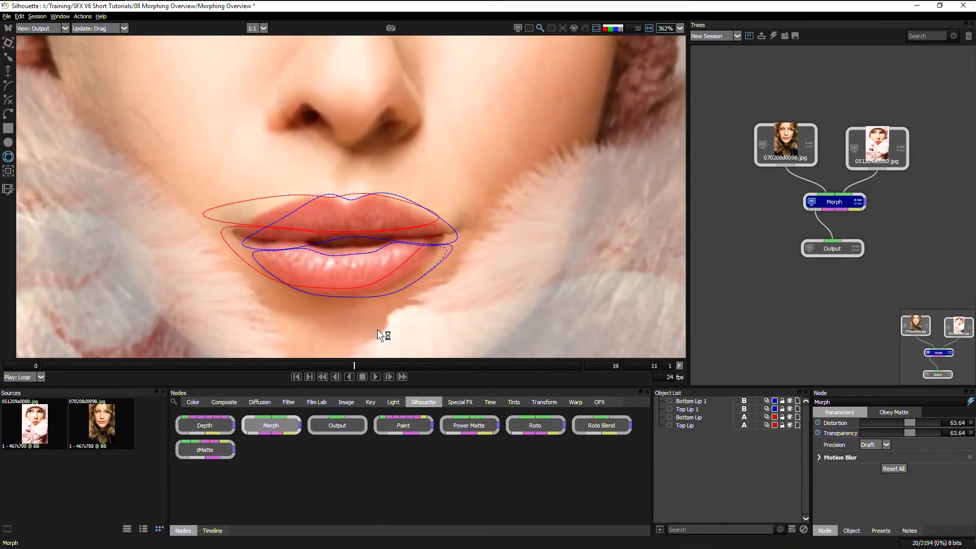
left_click_drag(323, 360, 298, 365)
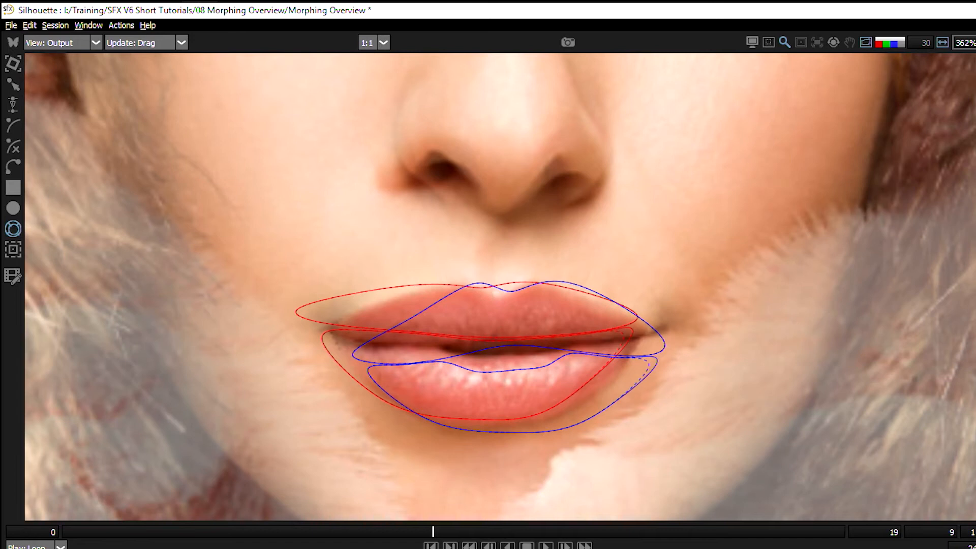
Step: Add a correspondence point on Bottom Lip's lower right edge at frame 9 and slide it toward the right mouth corner
left_click(511, 421)
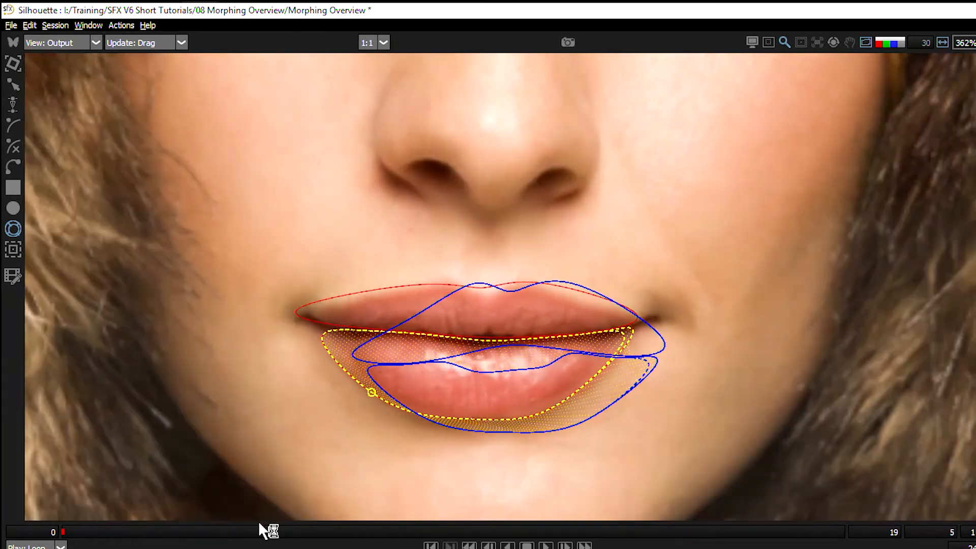
left_click_drag(260, 530, 392, 533)
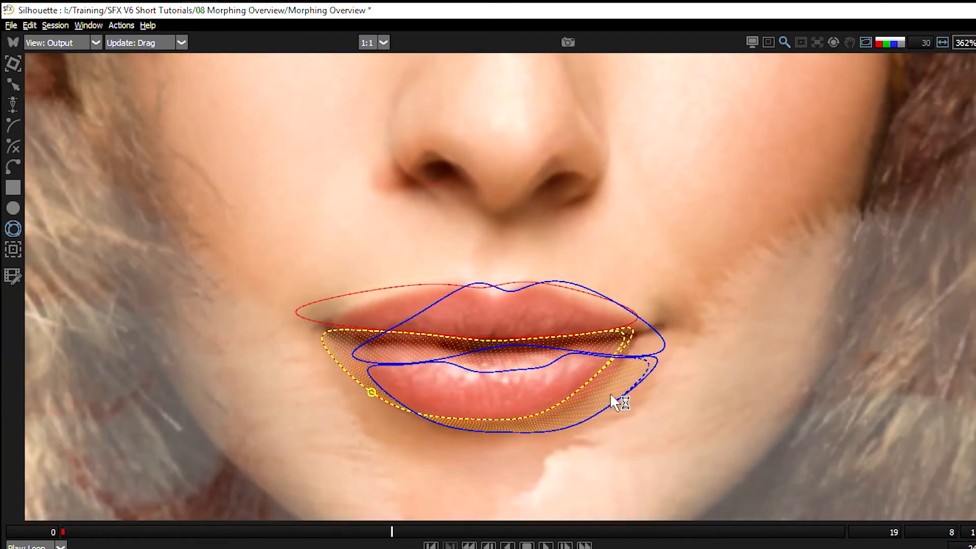
left_click_drag(391, 532, 433, 531)
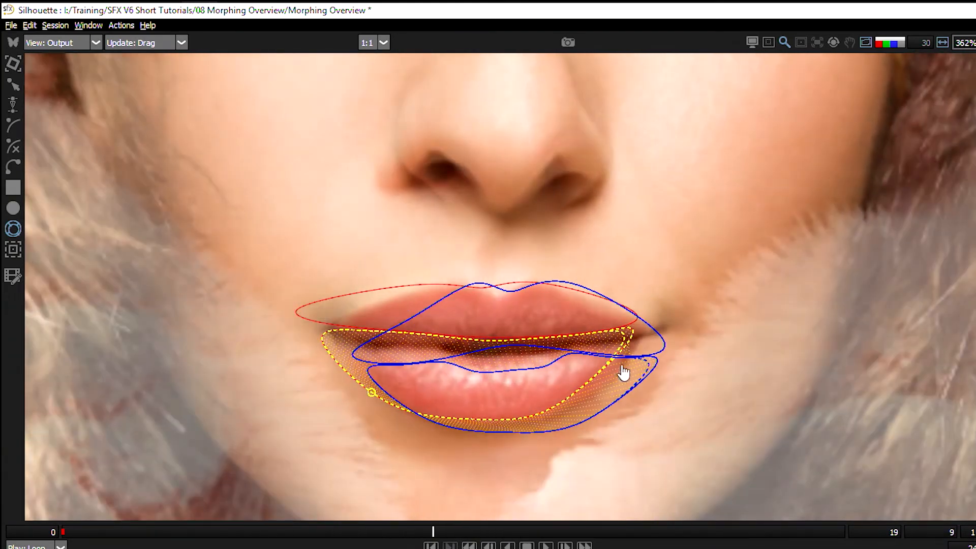
left_click(570, 400)
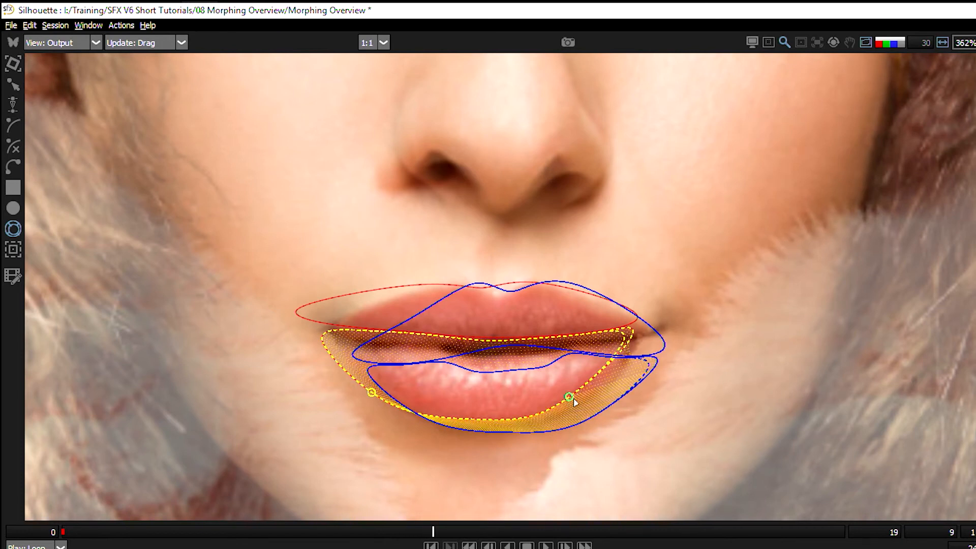
left_click_drag(572, 398, 636, 333)
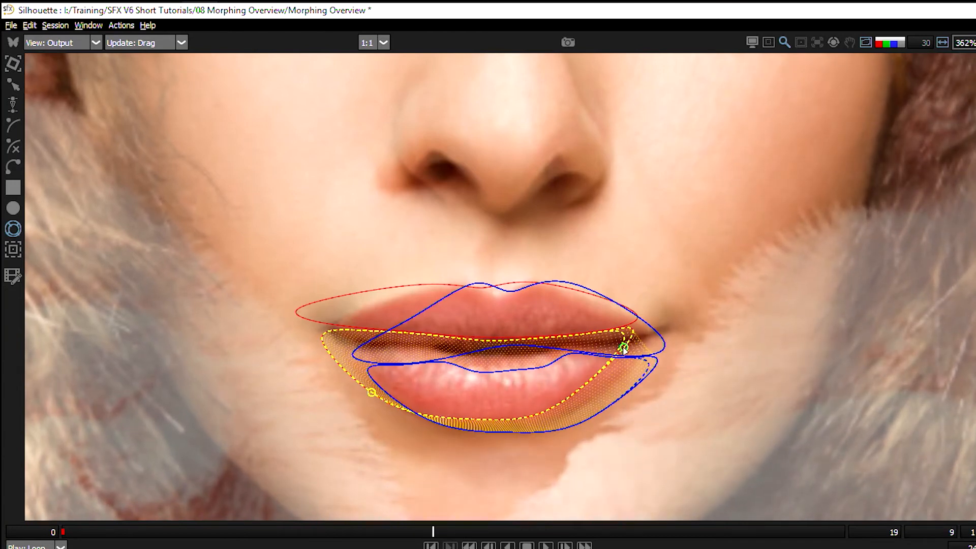
Step: Add correspondence points to Top Lip at frame 0, on the right of its upper edge and the middle of its lower edge
left_click_drag(271, 533, 119, 525)
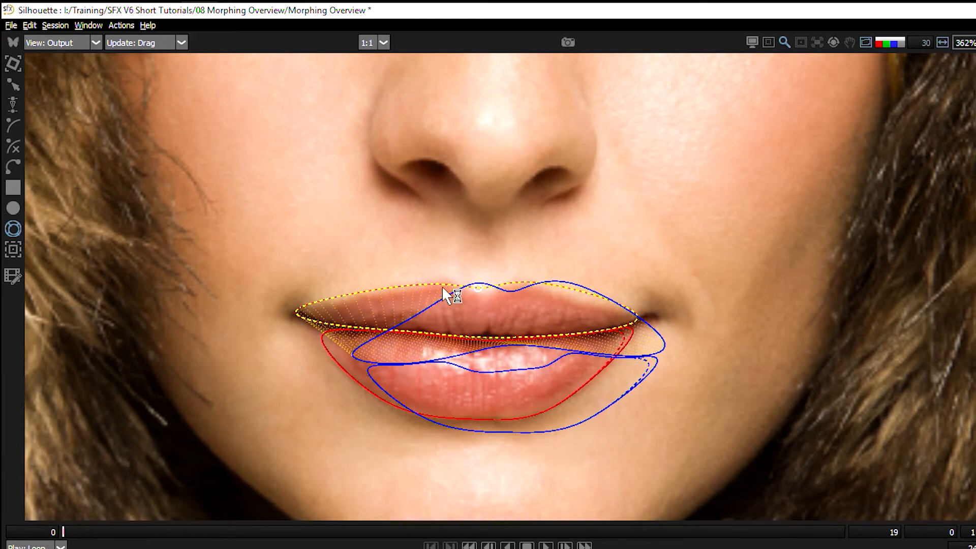
left_click_drag(66, 534, 23, 535)
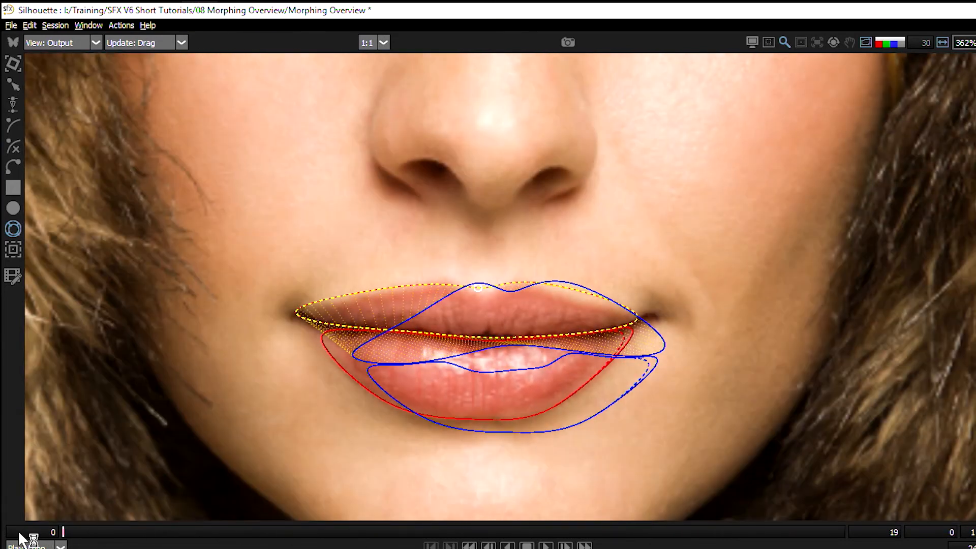
left_click(585, 295)
left_click_drag(587, 294, 575, 290)
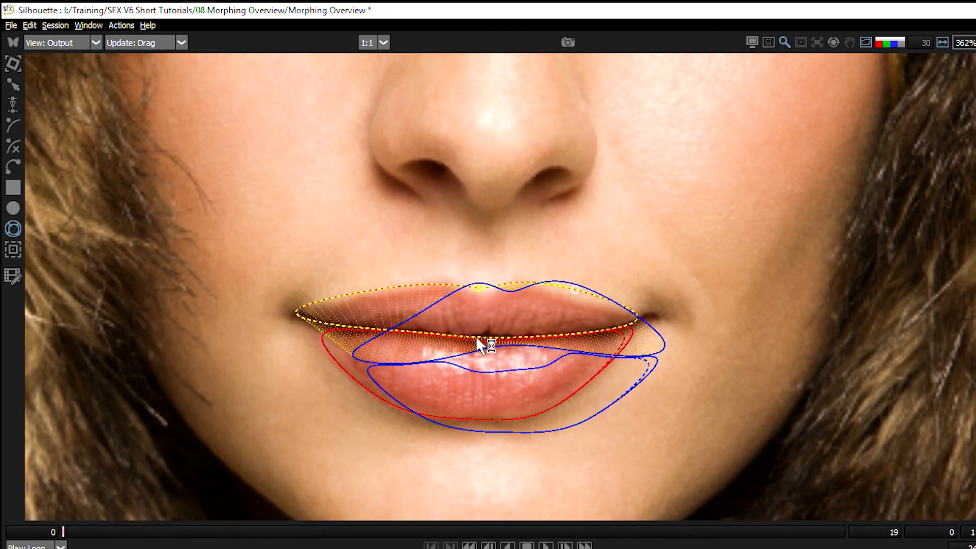
left_click(481, 339)
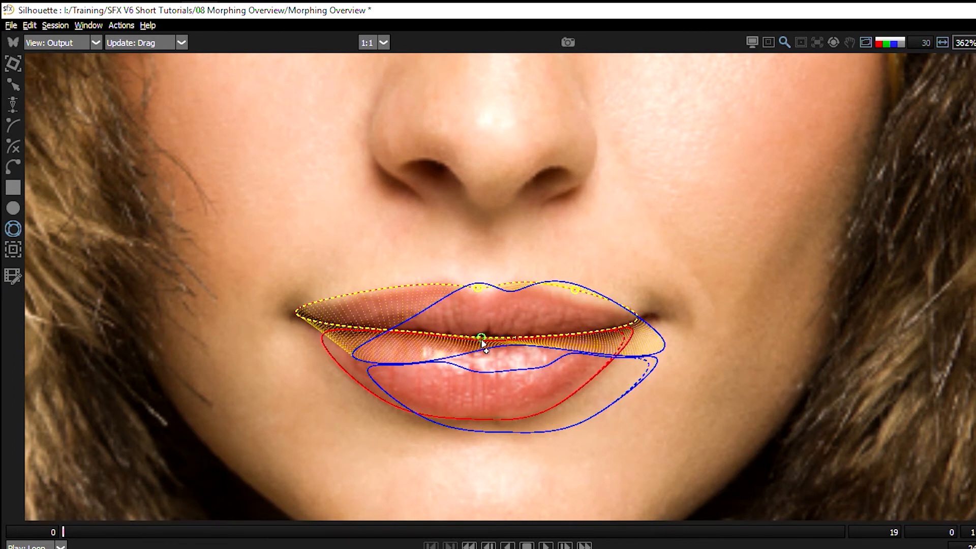
mouse_move(482, 339)
left_mouse_down()
mouse_move(541, 338)
mouse_move(453, 337)
mouse_move(495, 337)
left_mouse_up()
Step: Slide Top Lip's two upper-edge correspondence points to the left while viewing frame 7, and return to frame 0
left_click_drag(82, 524, 361, 522)
key("o")
key("o")
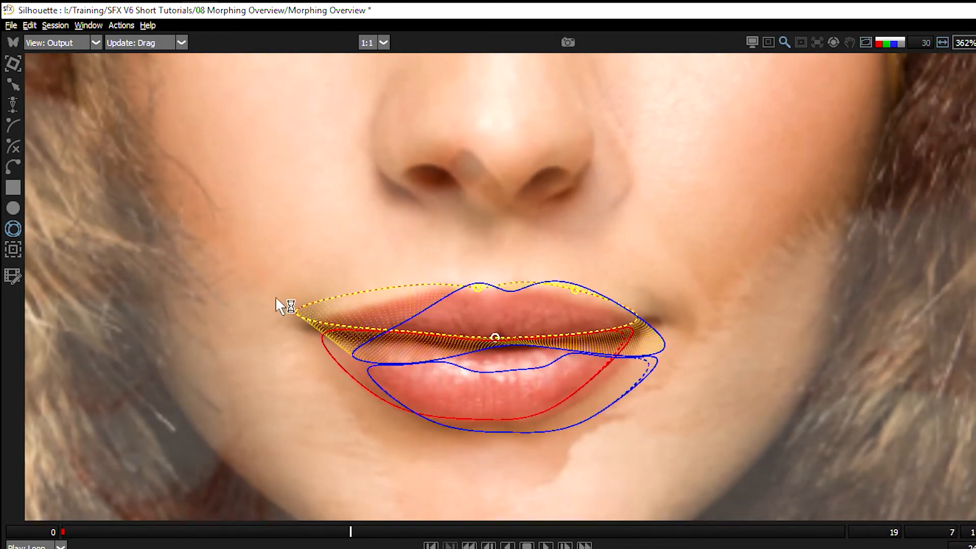
left_click_drag(477, 287, 406, 285)
left_click_drag(578, 293, 530, 280)
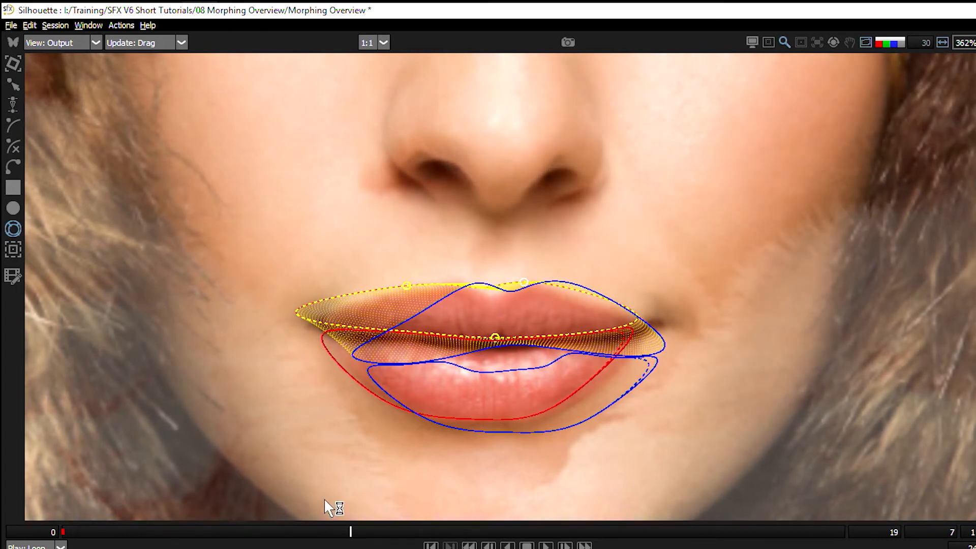
left_click_drag(350, 531, 37, 502)
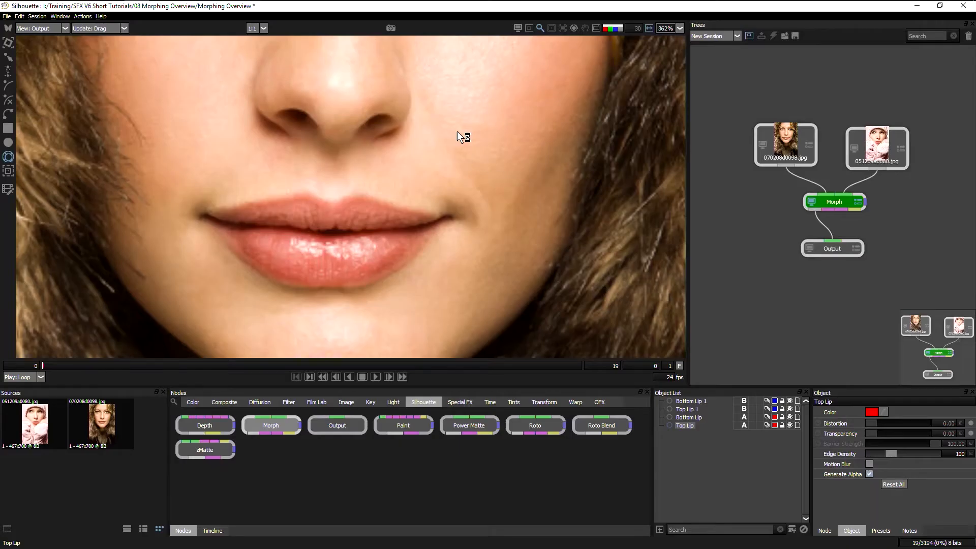
Step: Group the four lip shapes into a new layer named Lips and collapse it in the object list
left_click_drag(659, 193, 622, 419)
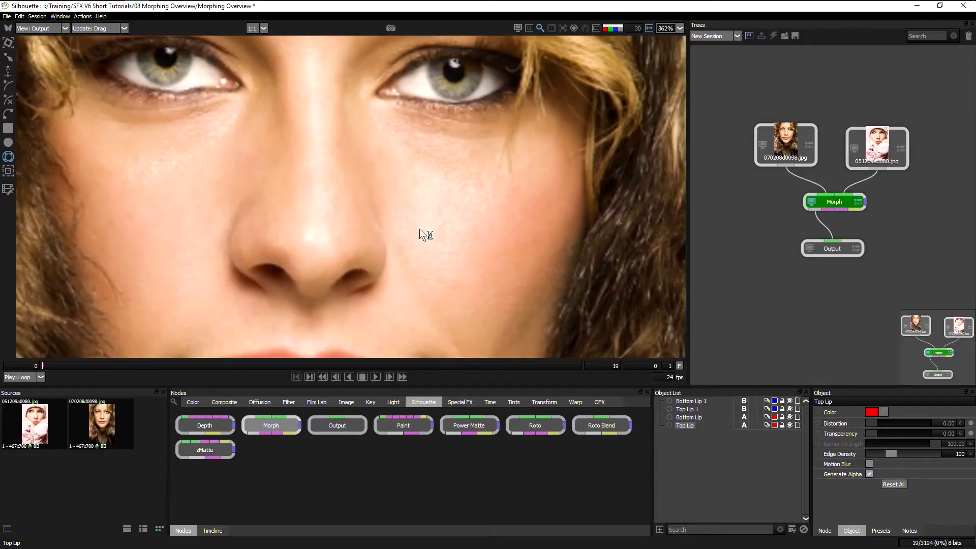
left_click(692, 400)
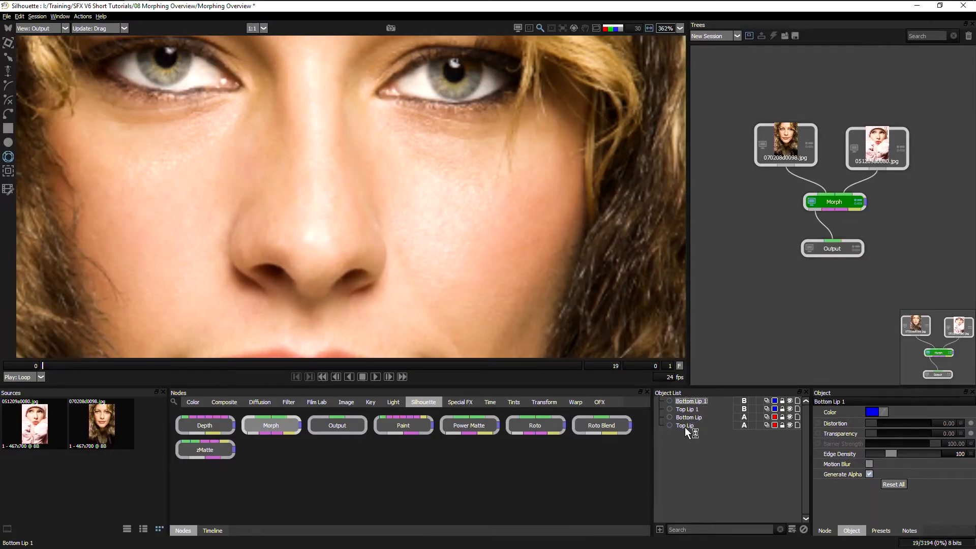
left_click(684, 426, "shift")
left_click_drag(687, 427, 792, 529)
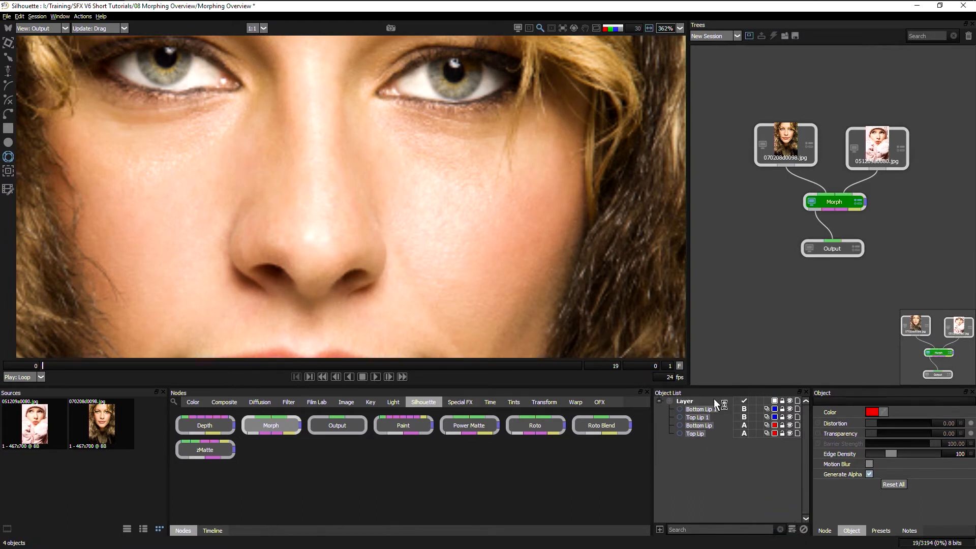
double_click(684, 402)
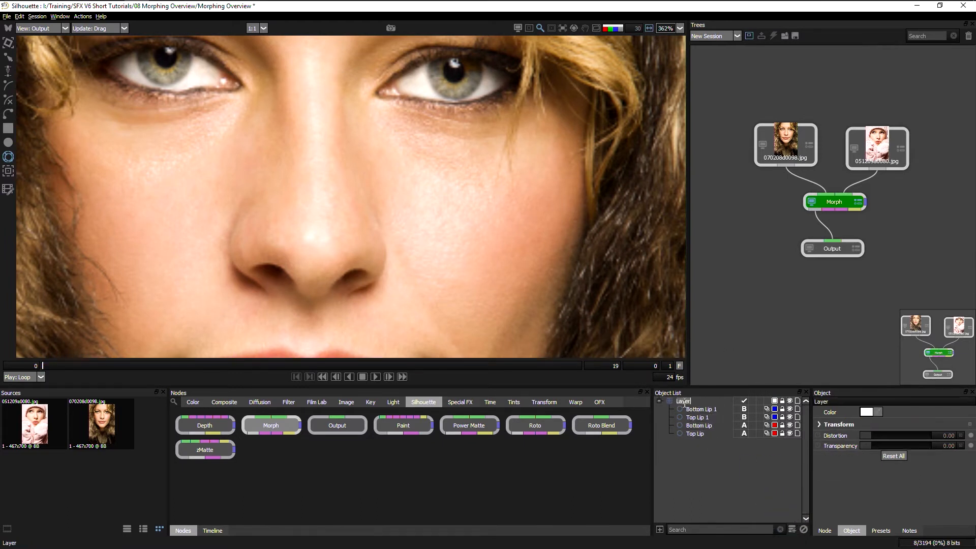
left_click(681, 438)
left_click(659, 401)
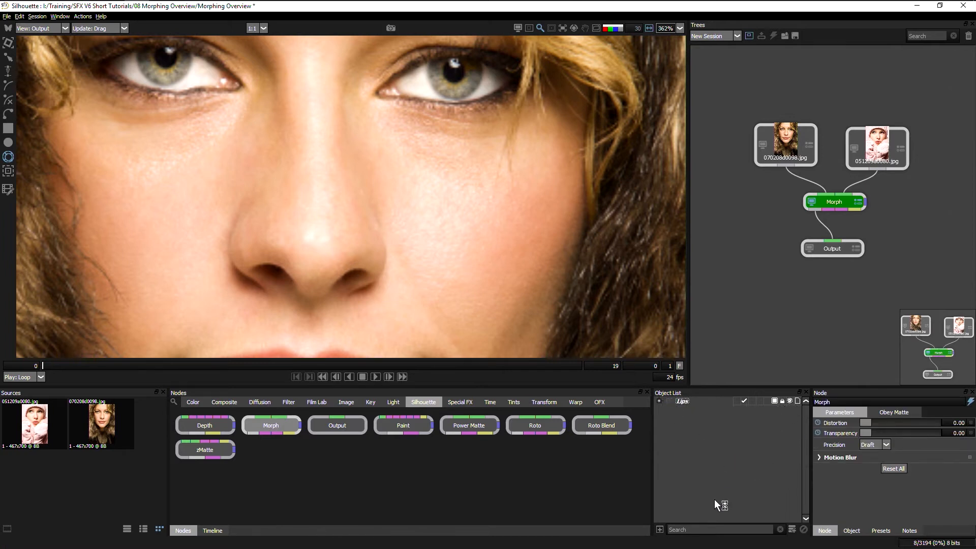
Step: Create a layer named Nose and draw an X-Spline down one side of the nose, under the nostrils and up the other side, left open at the bridge
left_click(792, 529)
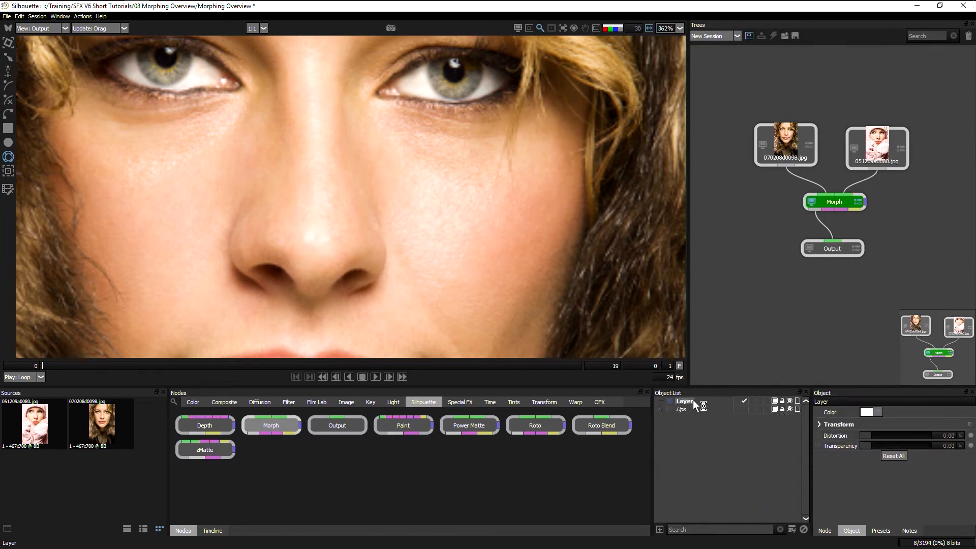
double_click(688, 401)
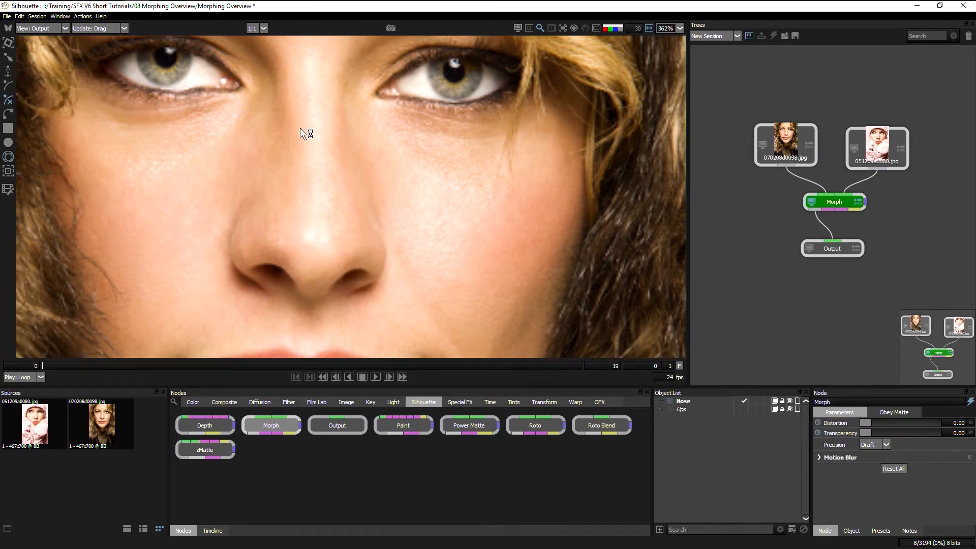
left_click(273, 126)
left_click(265, 178)
left_click(238, 212)
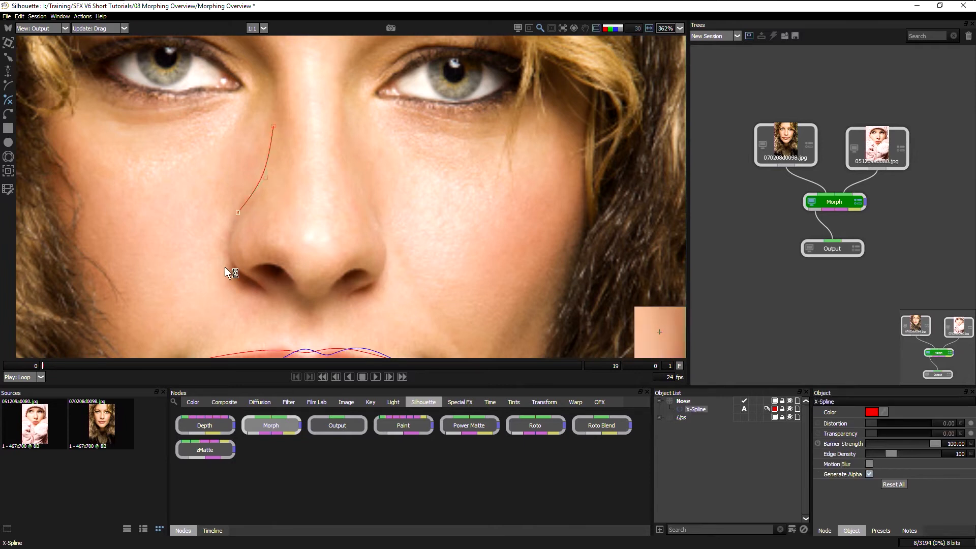
left_click(228, 264)
left_click(274, 299)
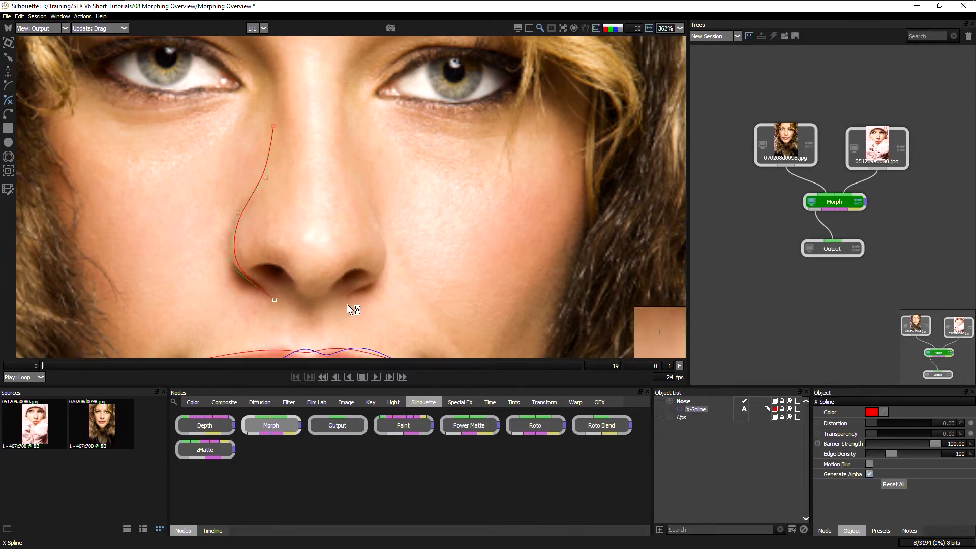
left_click(349, 300)
left_click(387, 277)
left_click(392, 238)
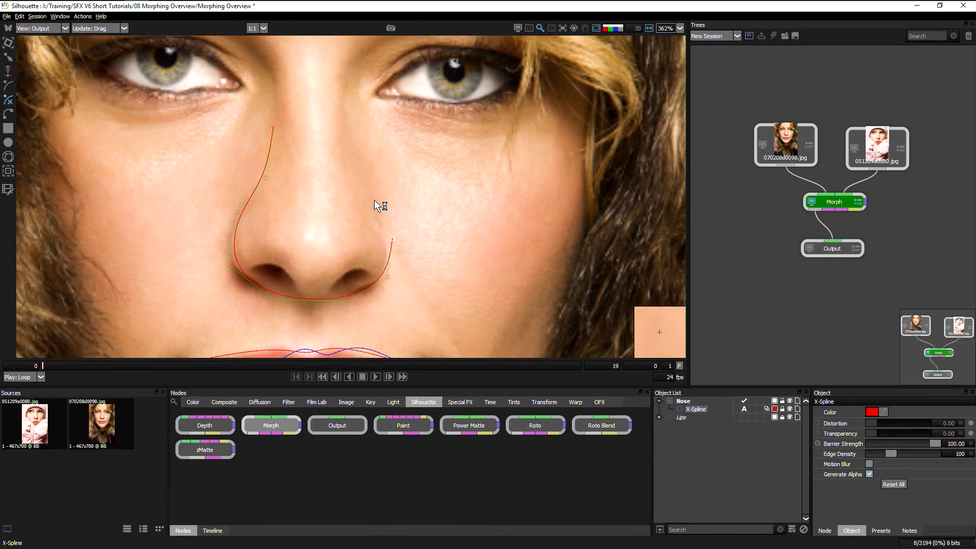
left_click(351, 132)
left_click(274, 128)
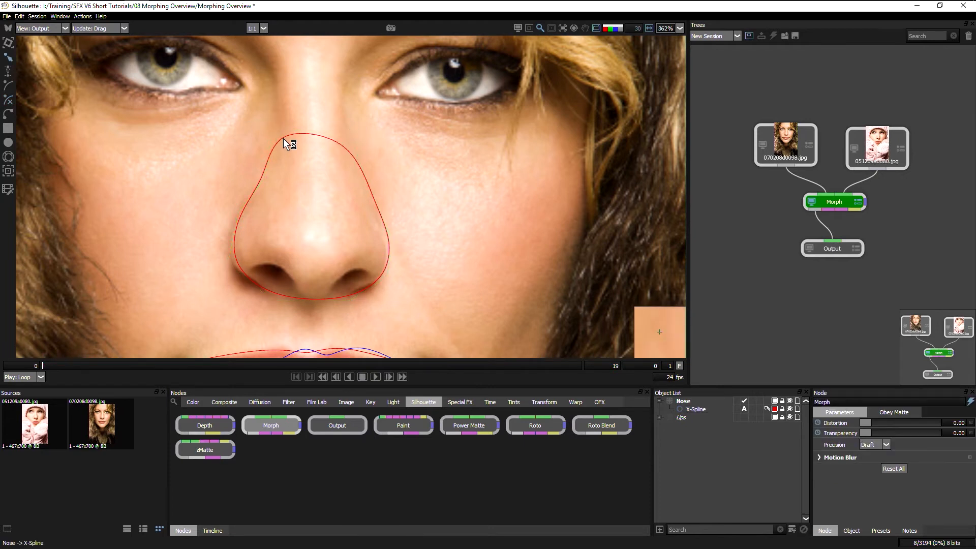
key("ctrl+z")
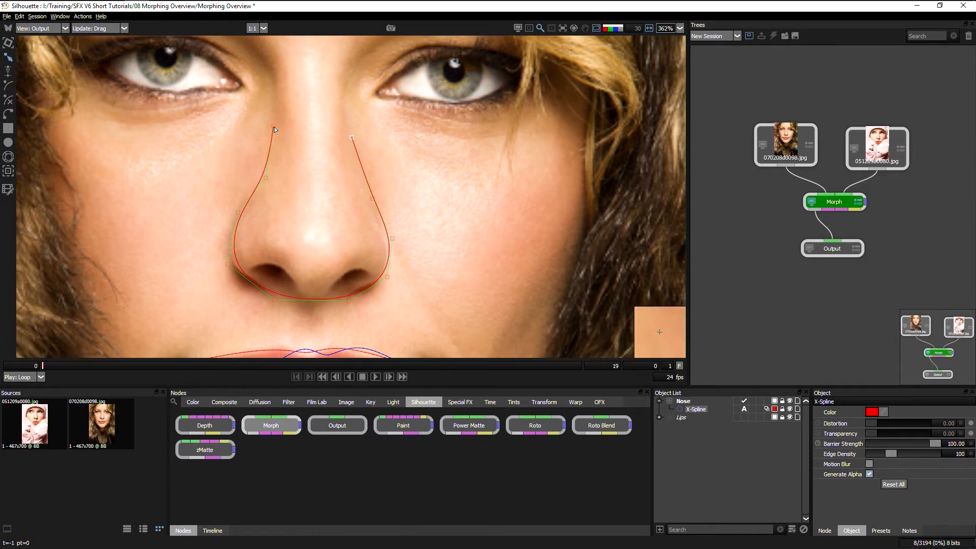
Step: Reshape the nose X-Spline's points so it follows the first portrait's nose sides and the lower edge beneath the nostrils
left_click_drag(274, 126, 274, 135)
left_click_drag(266, 179, 269, 182)
left_click_drag(238, 213, 233, 217)
left_click_drag(227, 265, 220, 270)
left_click_drag(281, 300, 278, 306)
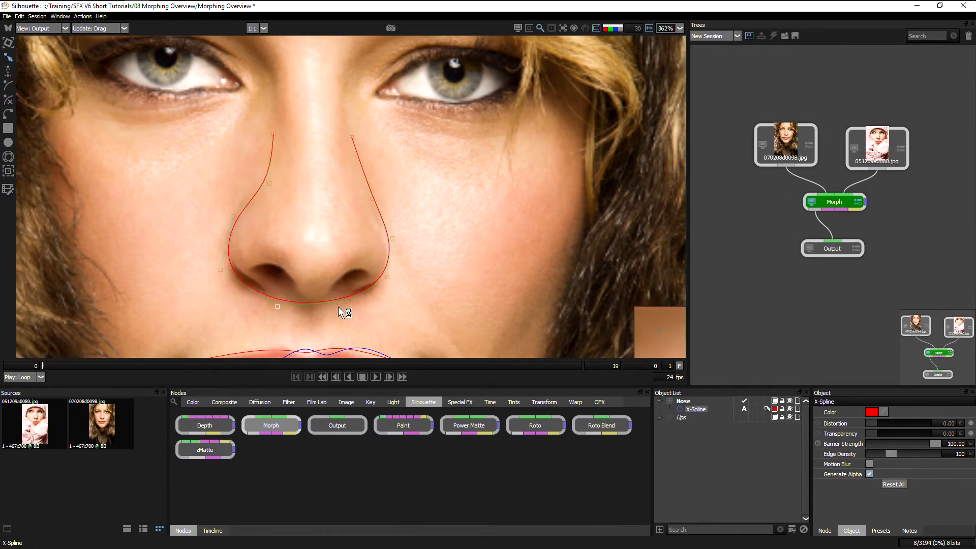
left_click_drag(350, 300, 391, 277)
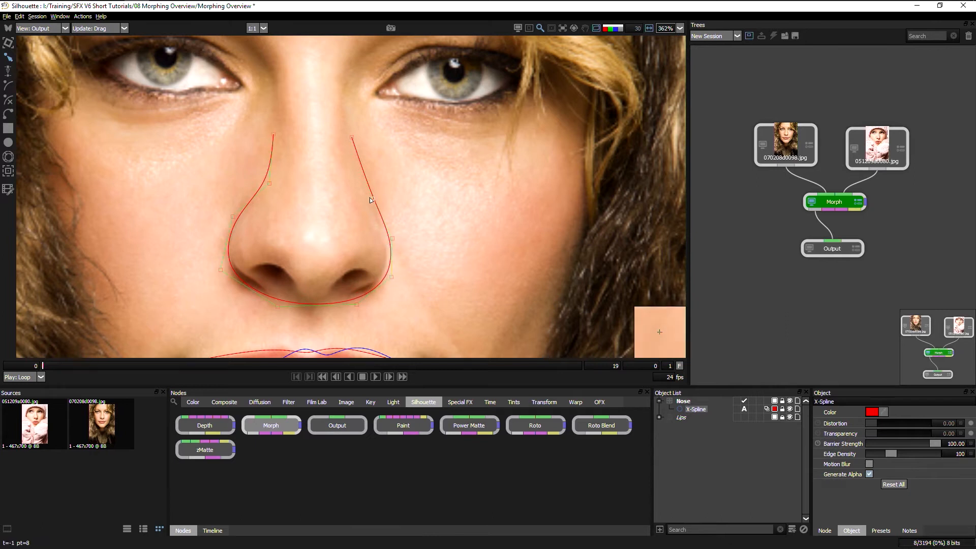
left_click_drag(371, 200, 366, 197)
Step: Rename the X-Spline as Nose and make a duplicate of it assigned to image B
double_click(703, 409)
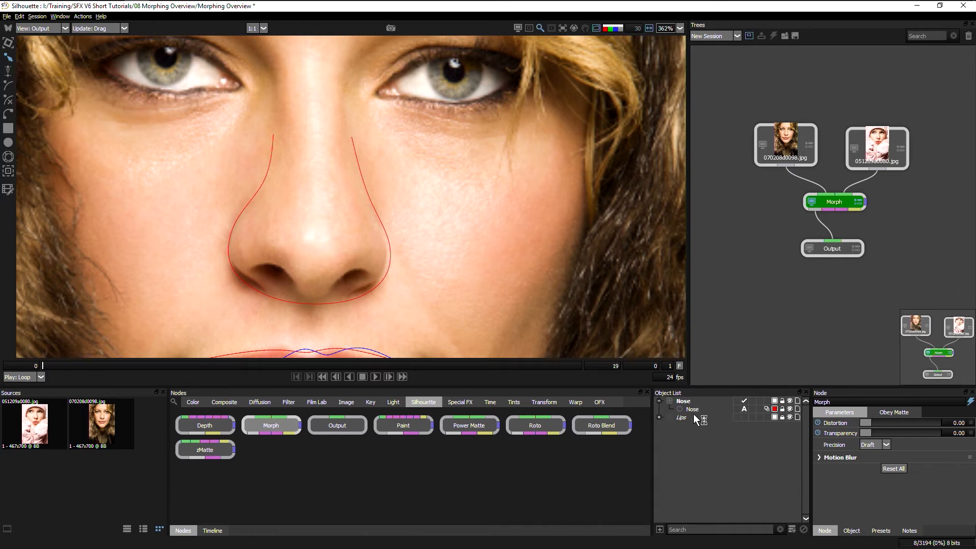
left_click(693, 409)
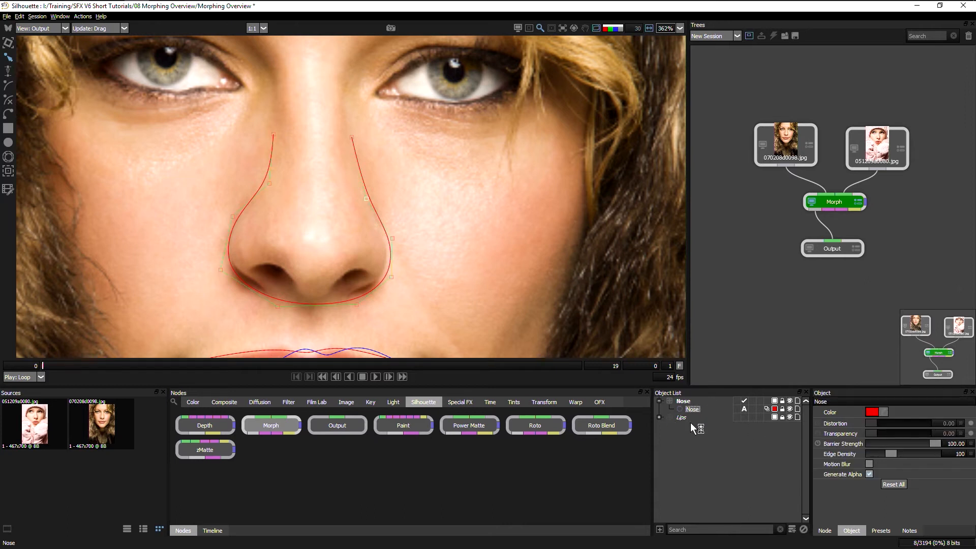
key("ctrl+d")
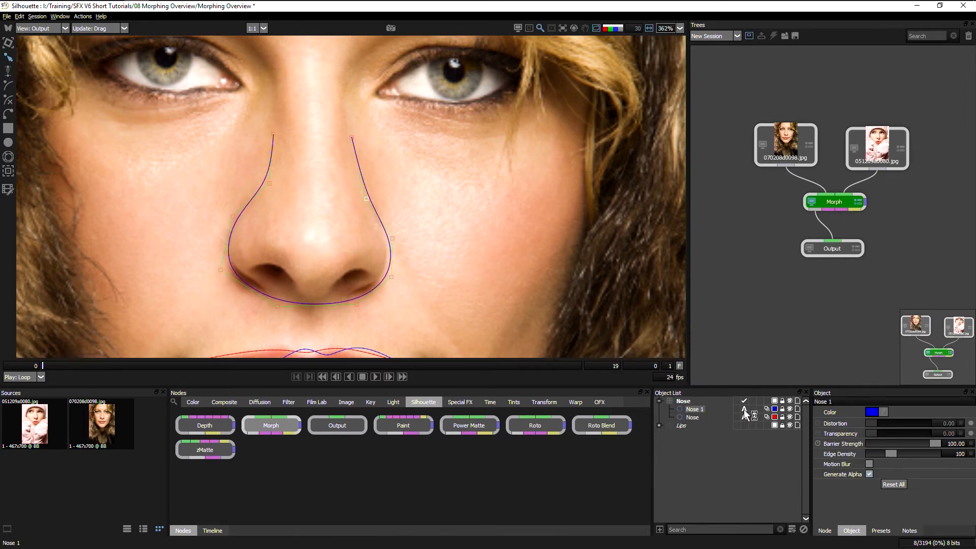
left_click(754, 431)
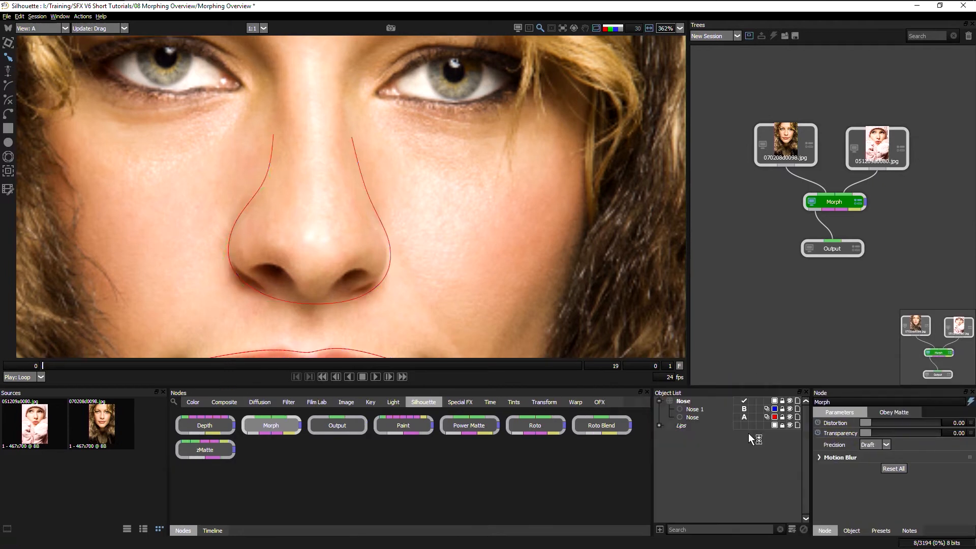
Step: In view B, move the duplicated nose shape over the second portrait's nose and scale it down slightly
key("2")
left_click(694, 410)
key("t")
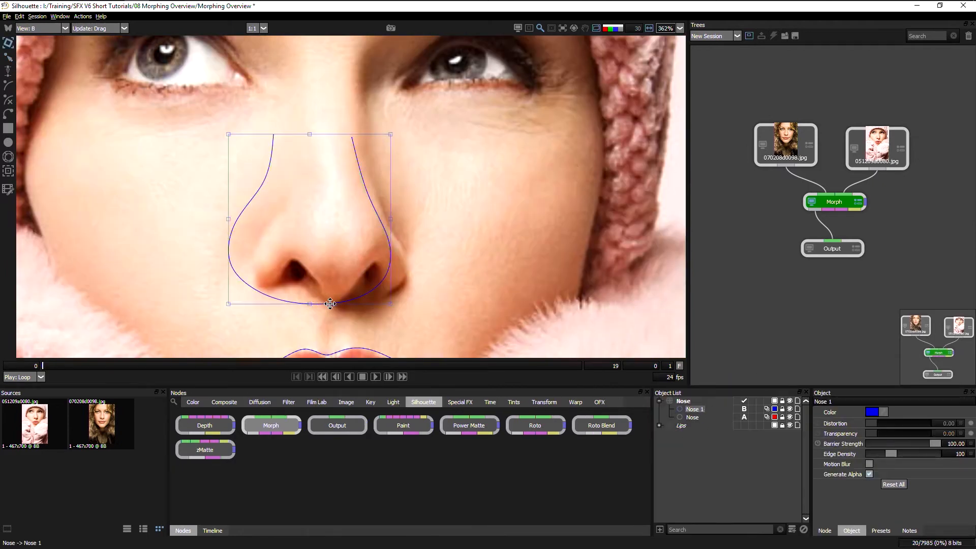
left_click_drag(341, 176, 364, 176)
left_click_drag(413, 136, 410, 160)
Step: Reshape Nose 1's points to follow the second portrait's nostril wings, lower edge and bridge side
key("r")
left_click_drag(245, 274, 240, 293)
left_click_drag(301, 307, 289, 289)
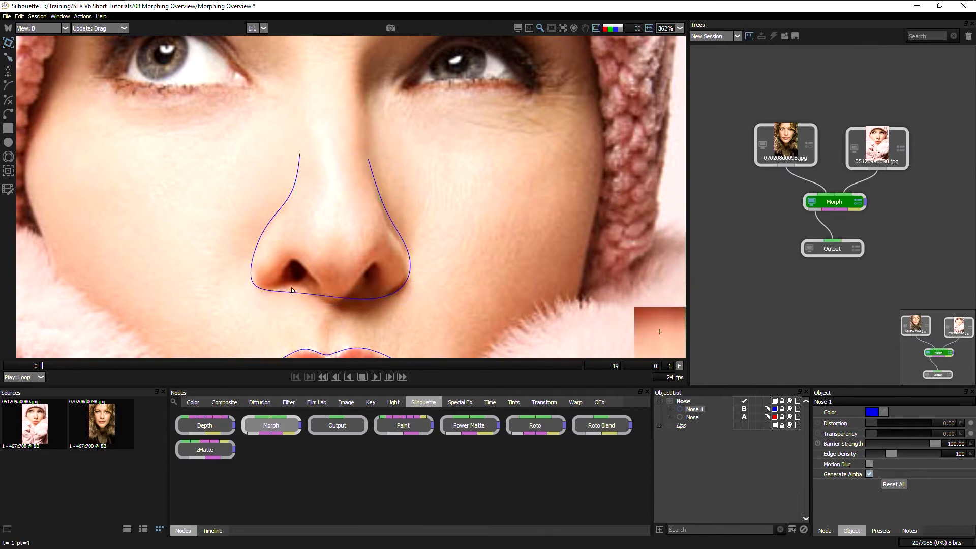
left_click_drag(341, 306, 379, 301)
left_click_drag(412, 282, 407, 252)
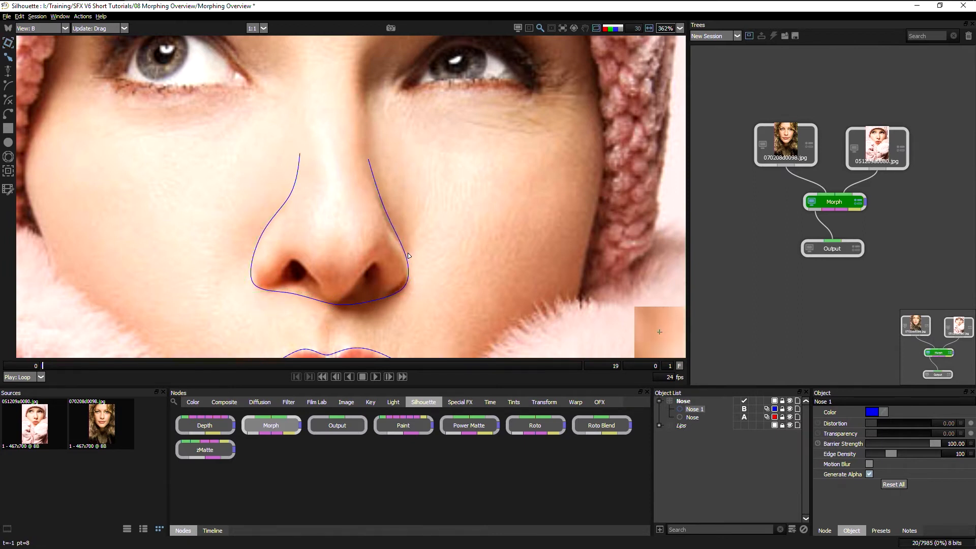
left_click_drag(380, 204, 384, 214)
left_click_drag(368, 159, 378, 156)
left_click(324, 206)
Step: Compare the Nose shape on image A with Nose 1 on image B, checking that corresponding parts match
key("1")
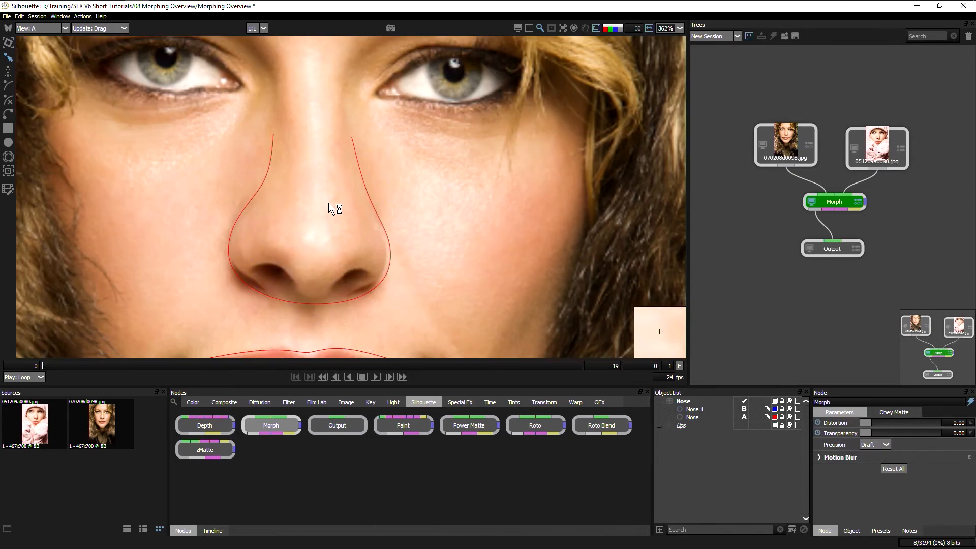
key("2")
key("1")
key("2")
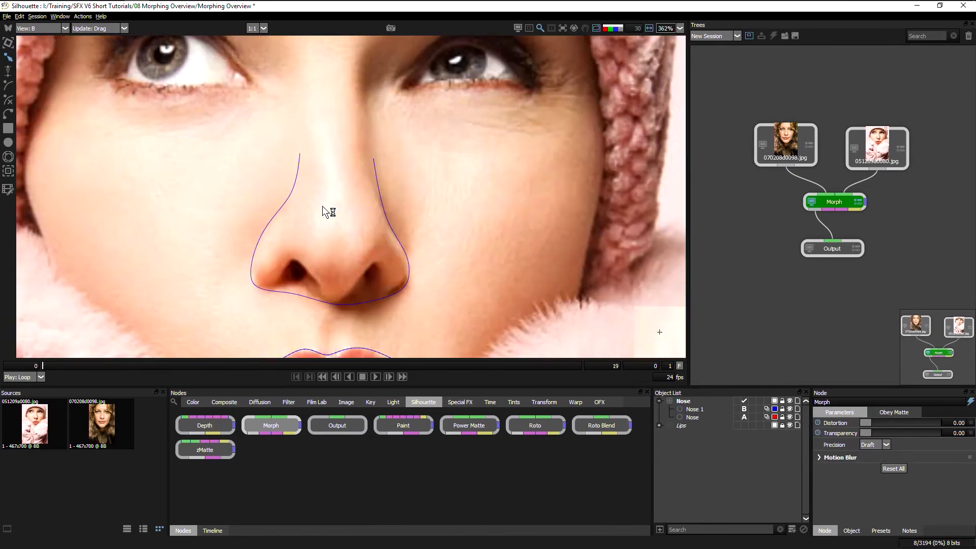
key("1")
key("2")
key("1")
key("2")
key("1")
key("2")
key("1")
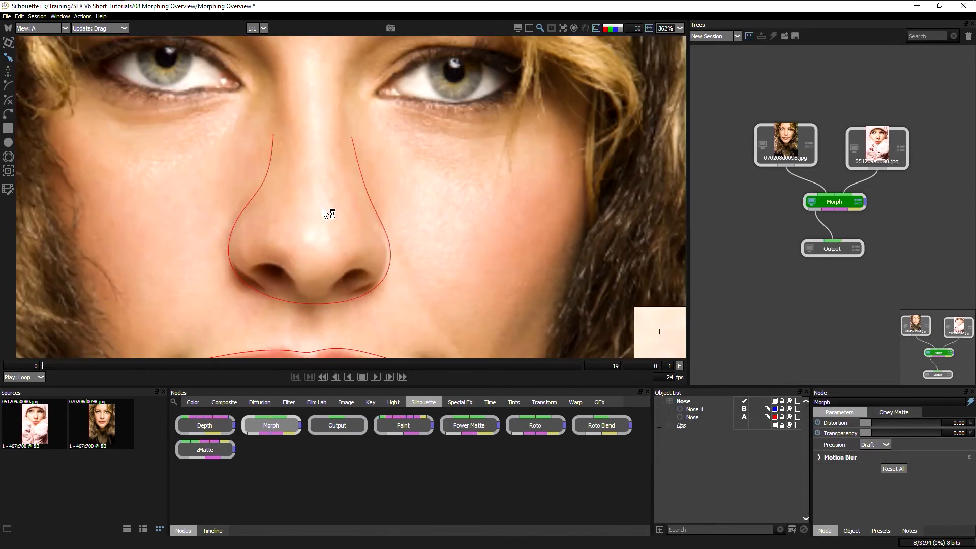
key("2")
key("1")
key("2")
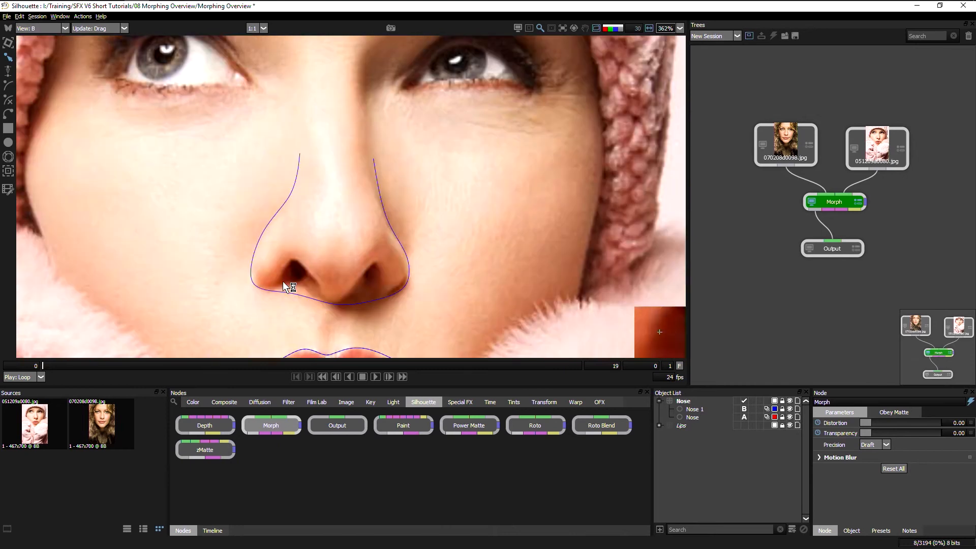
key("1")
key("2")
key("1")
key("2")
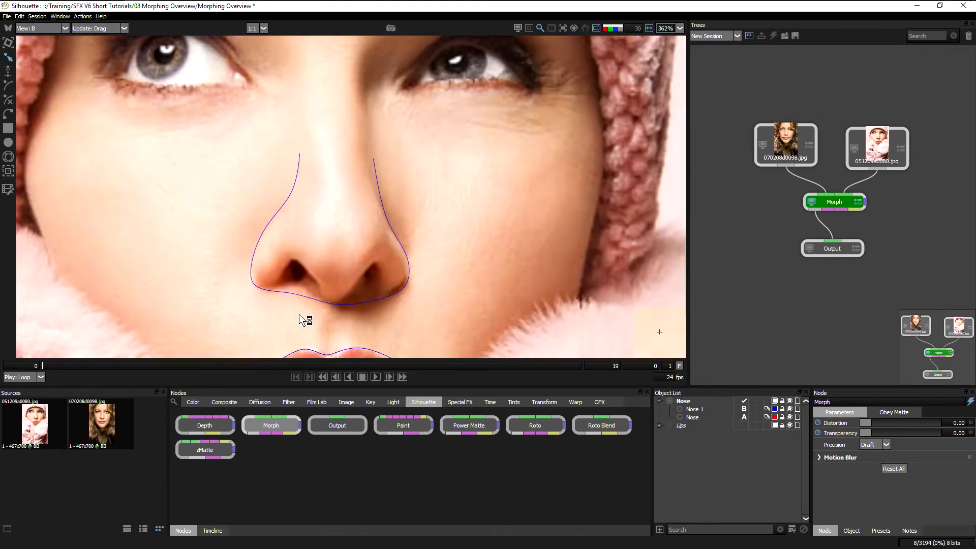
key("1")
key("2")
key("1")
key("2")
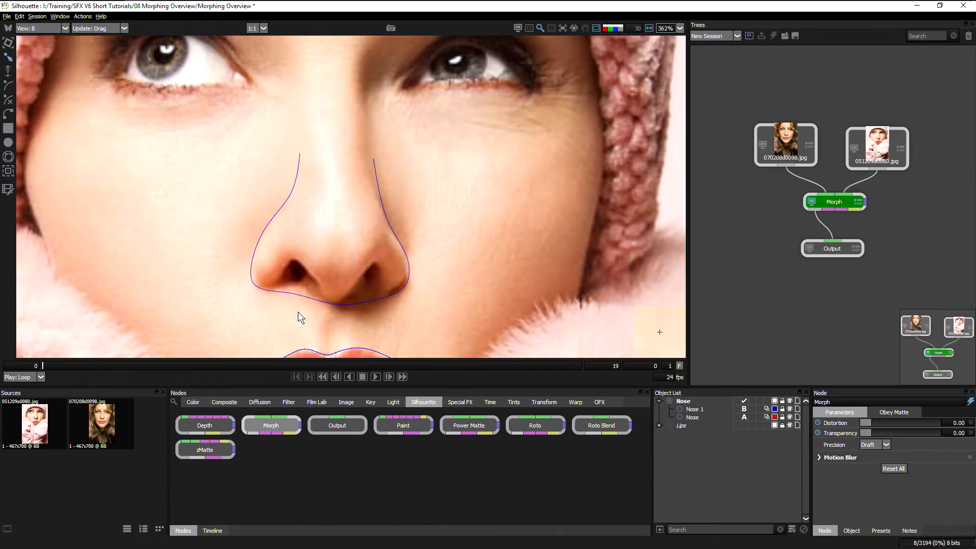
Step: Move Nose 1's right-hand end point at the bridge slightly up and left, comparing it with the shape on image A
left_click(376, 164)
left_click_drag(373, 158, 369, 151)
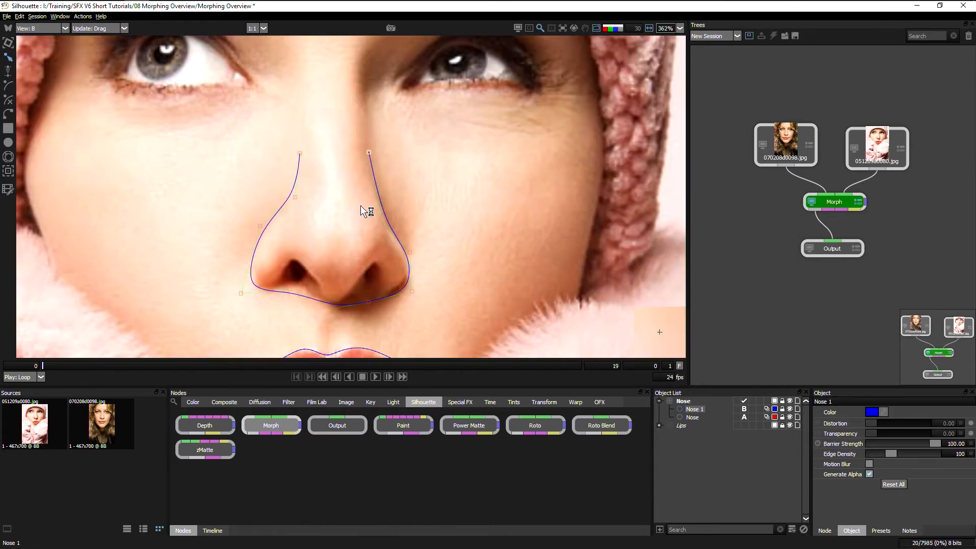
key("1")
key("2")
left_click(358, 208)
key("1")
key("2")
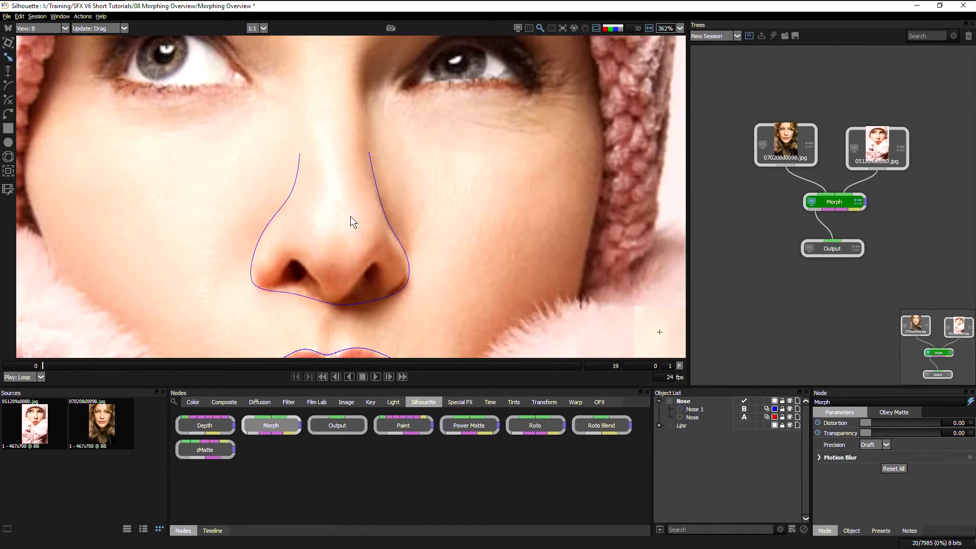
Step: In the A/B view, join Nose to Nose 1 with the Correspondence tool
key("3")
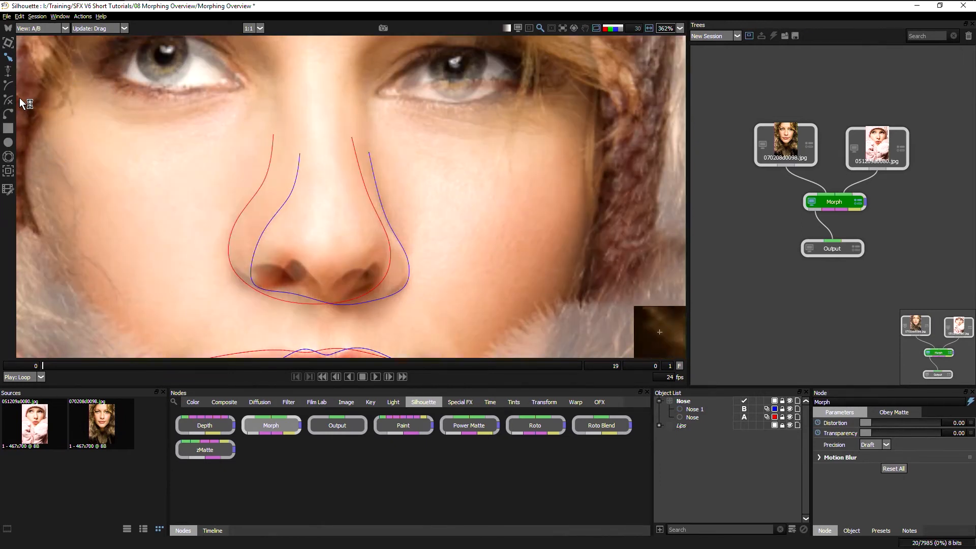
left_click(9, 157)
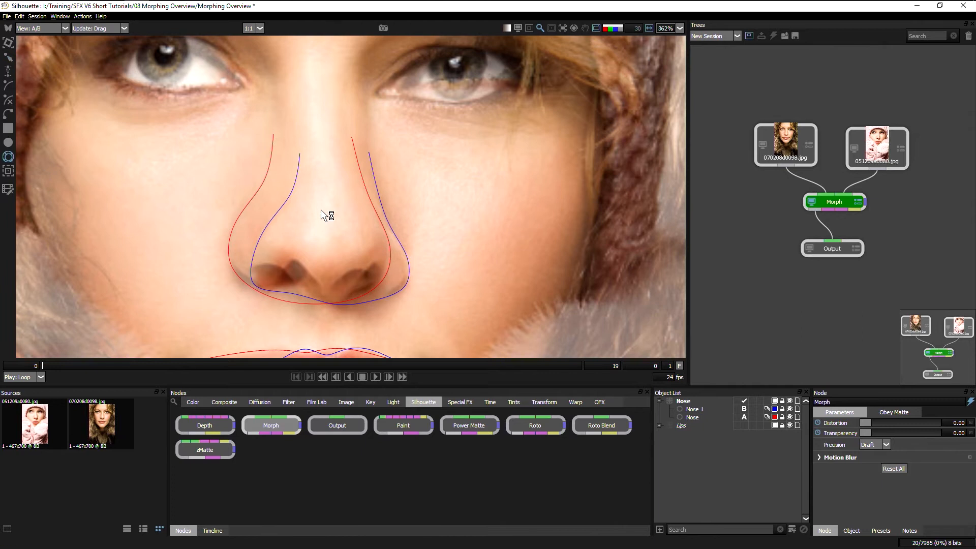
left_click(268, 188)
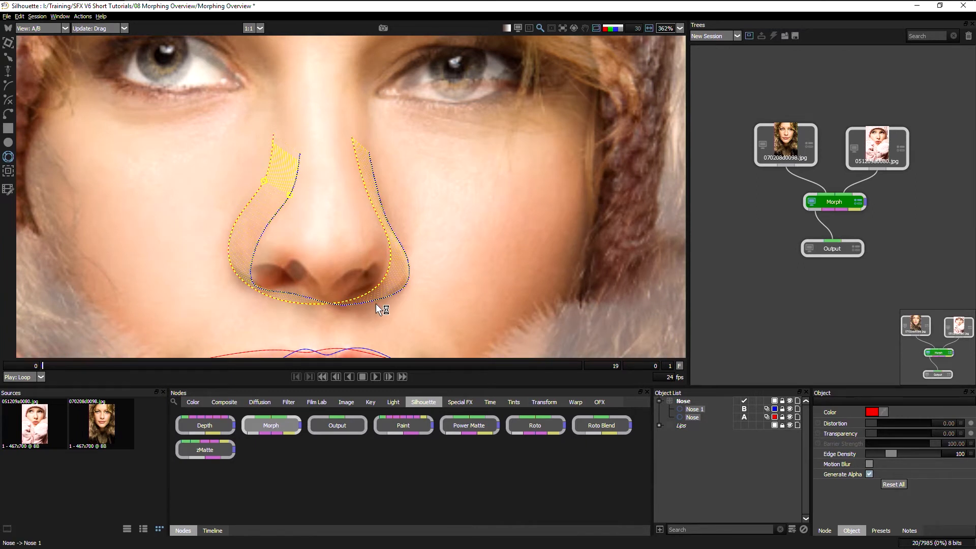
Step: In the Output view at frame 10, add Nose correspondence points beside both nostril wings and adjust them to align the blend
left_click(38, 30)
left_click(39, 39)
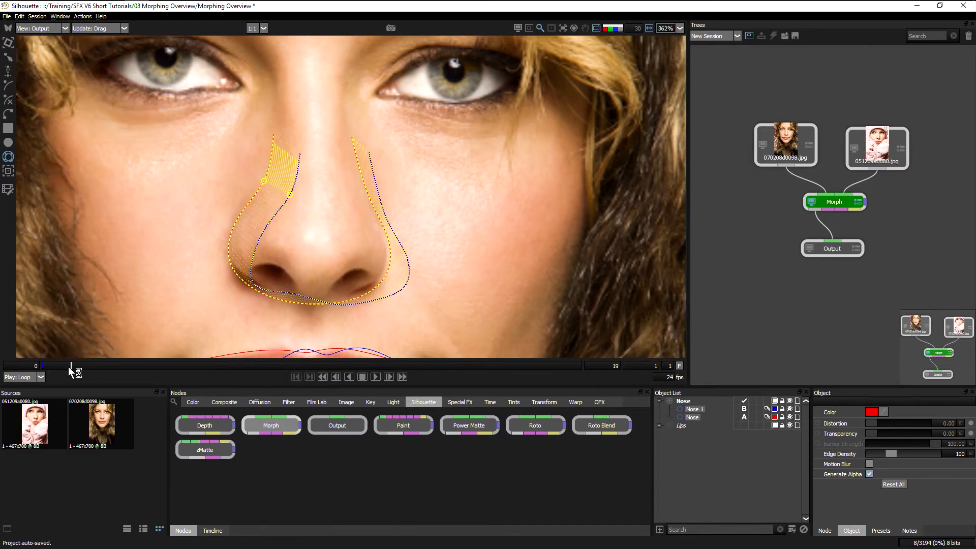
left_click_drag(81, 367, 329, 370)
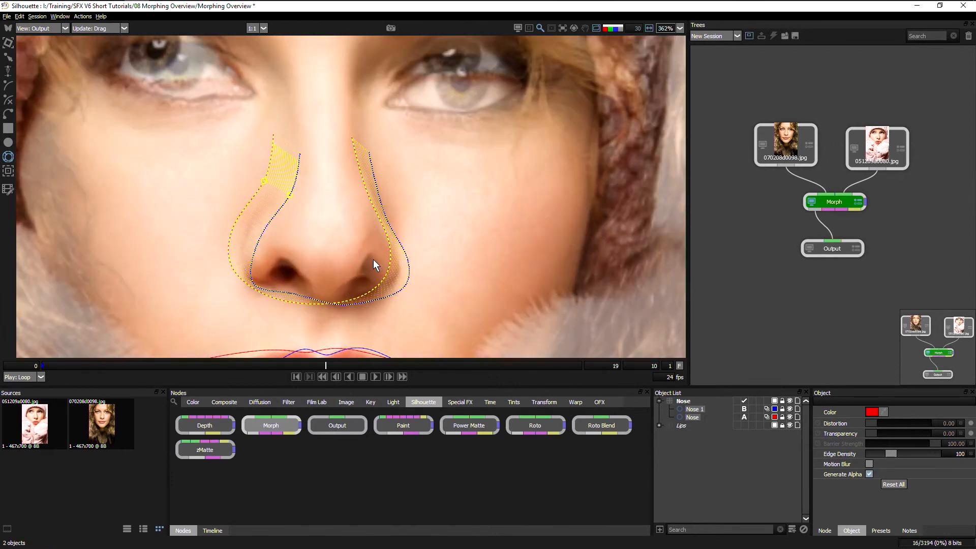
mouse_move(320, 362)
left_mouse_down()
mouse_move(220, 368)
mouse_move(321, 367)
left_mouse_up()
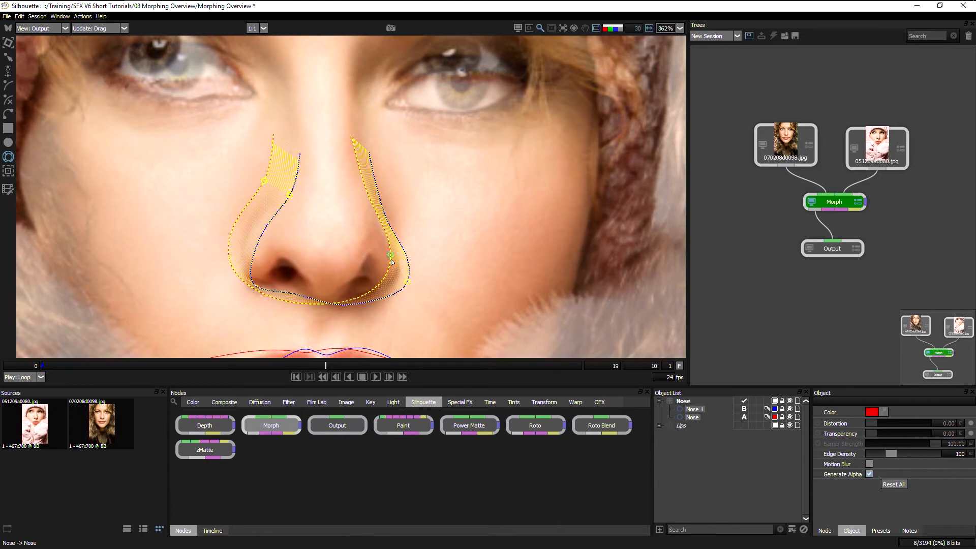
left_click(383, 277)
mouse_move(383, 277)
left_mouse_down()
mouse_move(376, 283)
mouse_move(385, 277)
left_mouse_up()
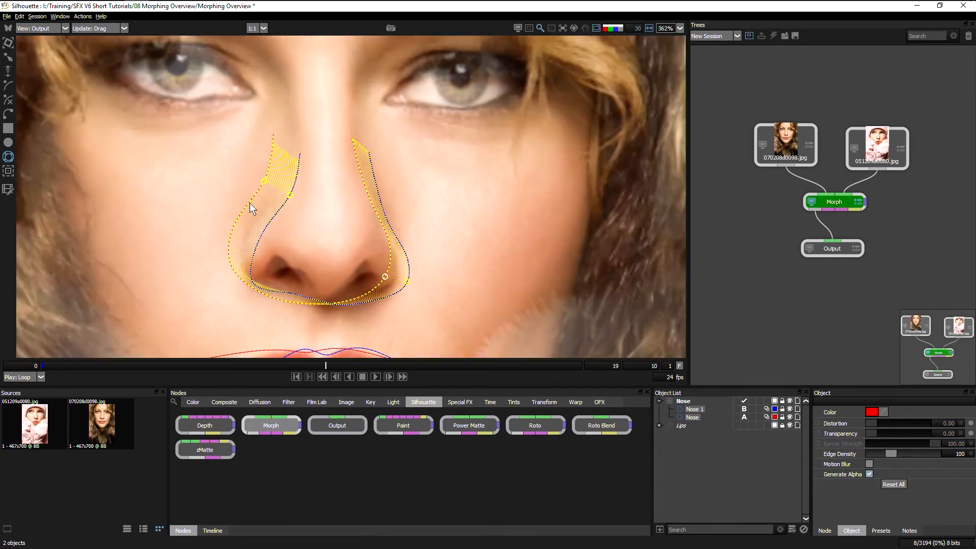
left_click(230, 263)
left_click_drag(227, 265, 226, 266)
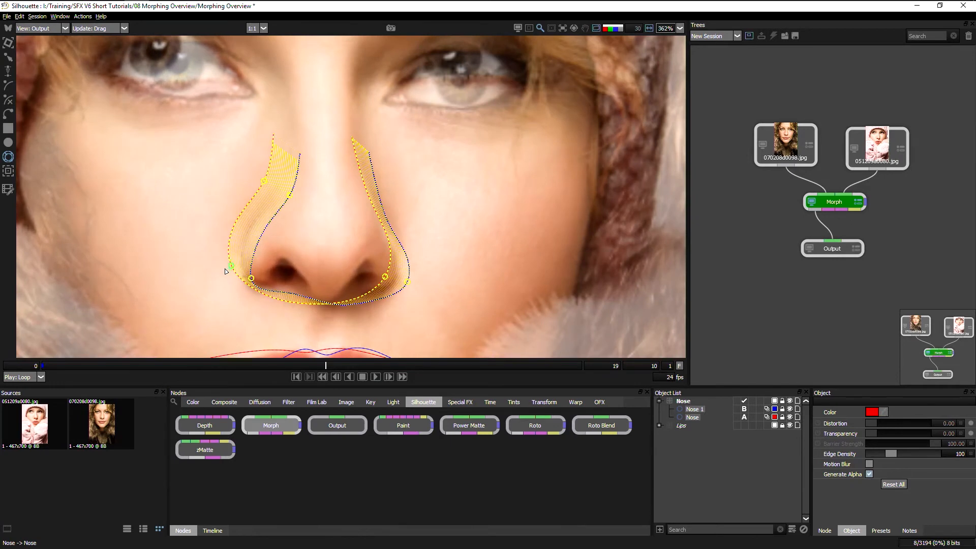
left_click_drag(385, 278, 382, 280)
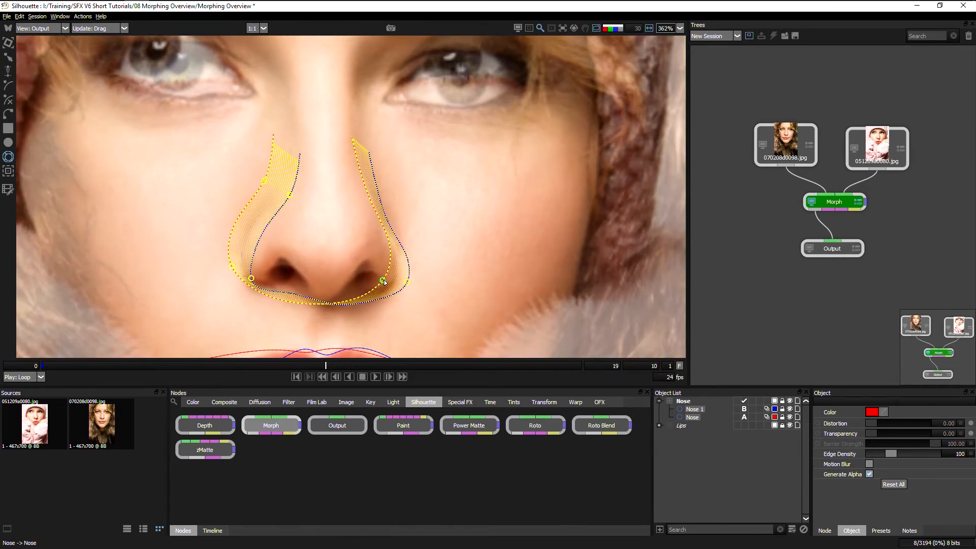
left_click(413, 288)
left_click(410, 284)
Step: Fit the whole portrait in view, play the morph to check it, and return to frame 0
left_click_drag(323, 368, 151, 365)
key("f")
key("space")
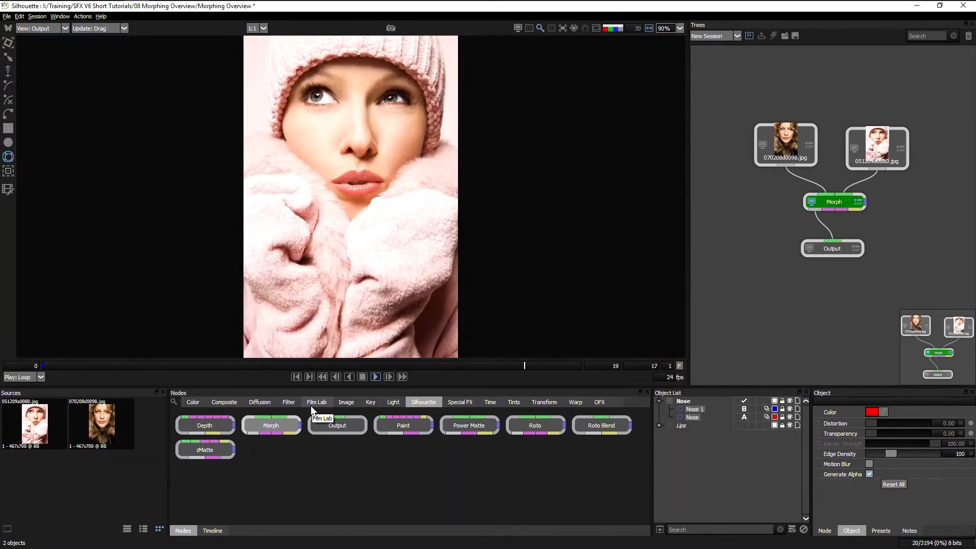
key("space")
left_click_drag(523, 361, 201, 379)
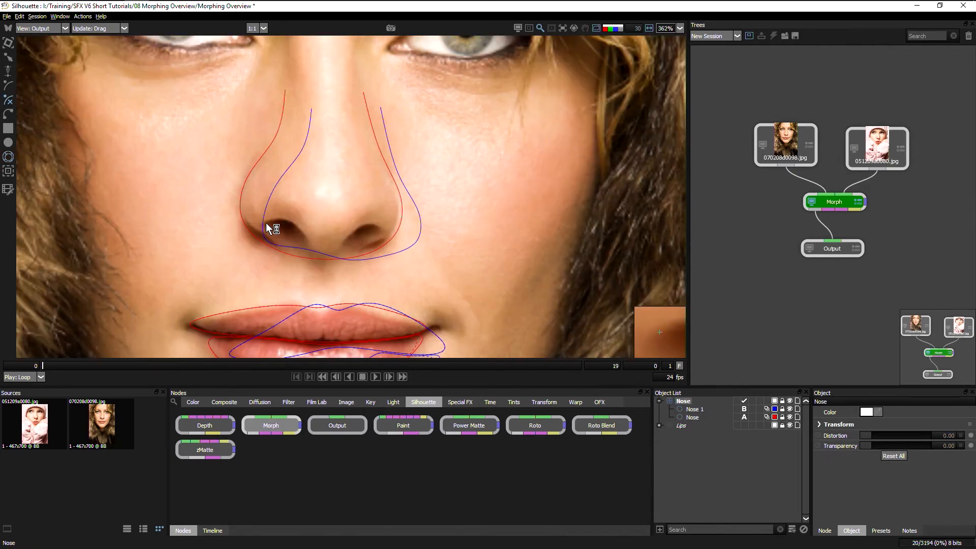
Step: Draw an open X-Spline along the upper edge of each nostril on the first portrait
left_click(309, 237)
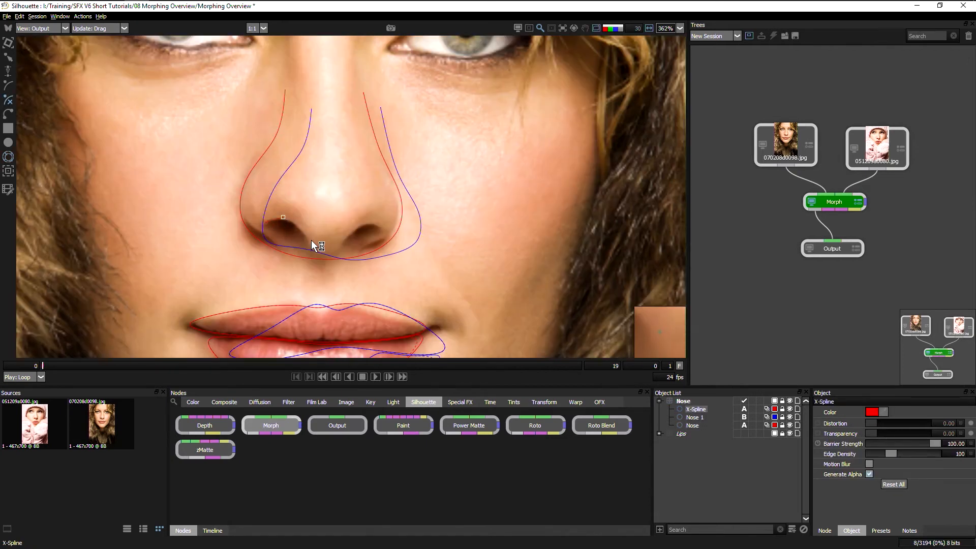
key("Escape")
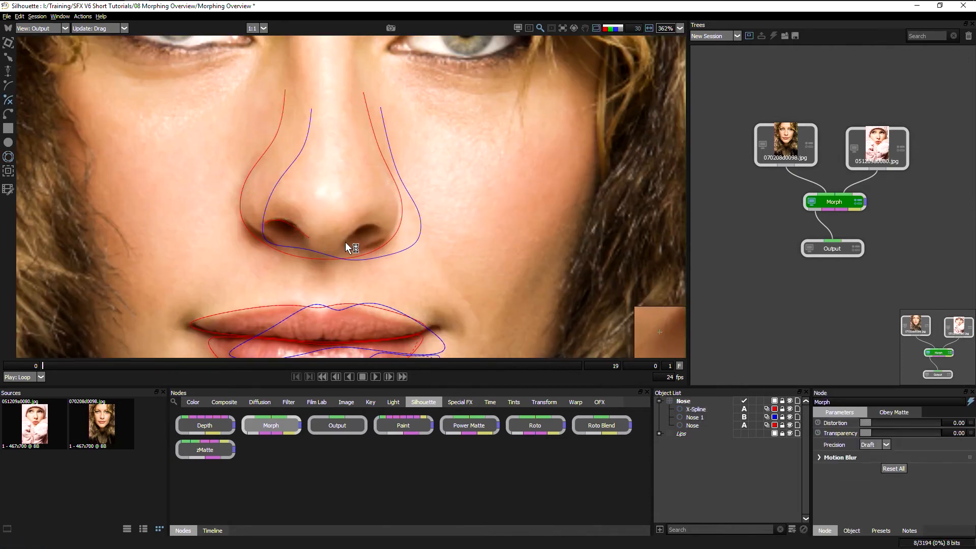
left_click(343, 242)
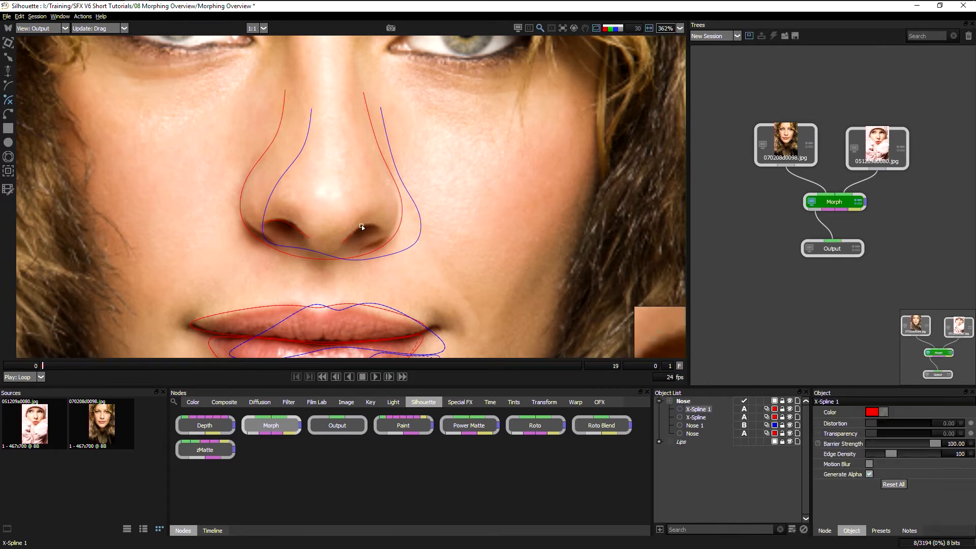
left_click(362, 225)
left_click(384, 231)
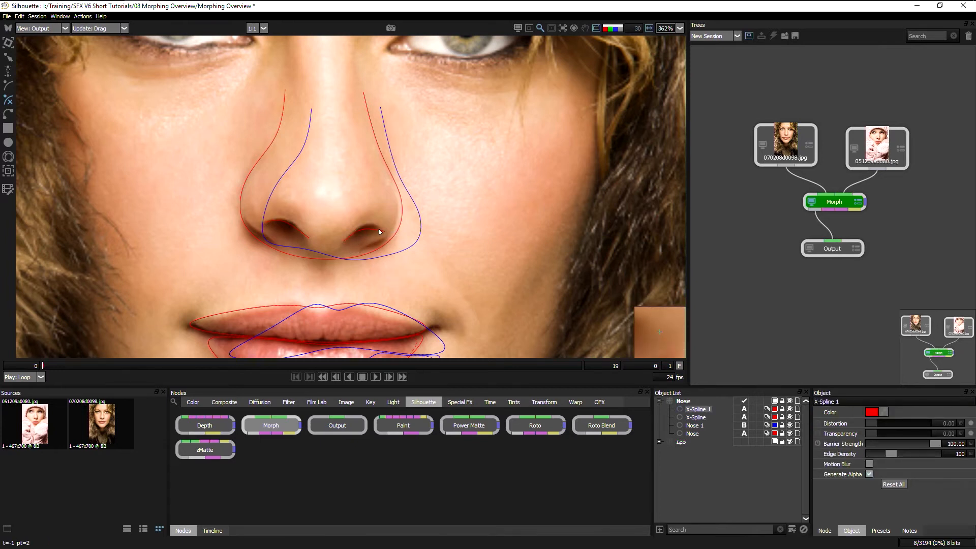
key("Escape")
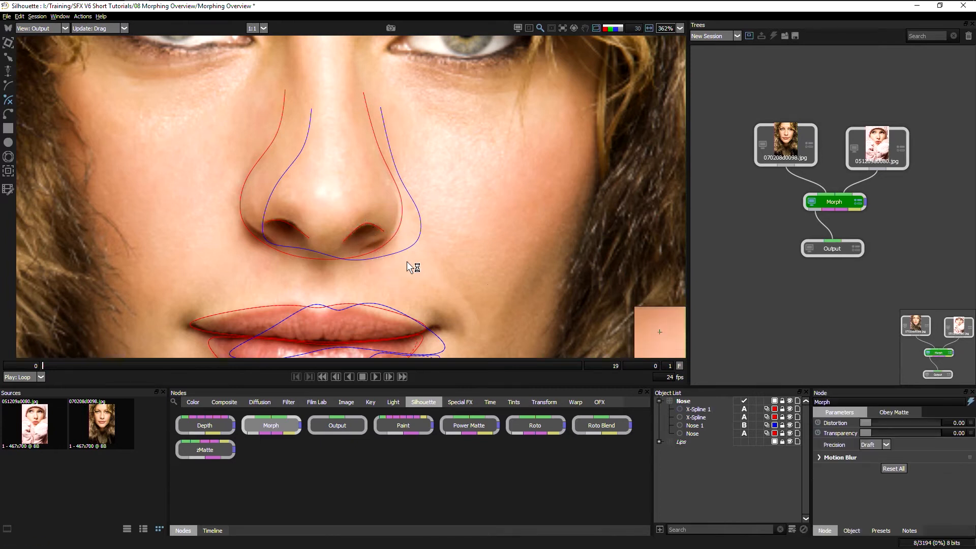
Step: Rename the two nostril splines Nostril L and Nostril R, and duplicate both
left_click(703, 418)
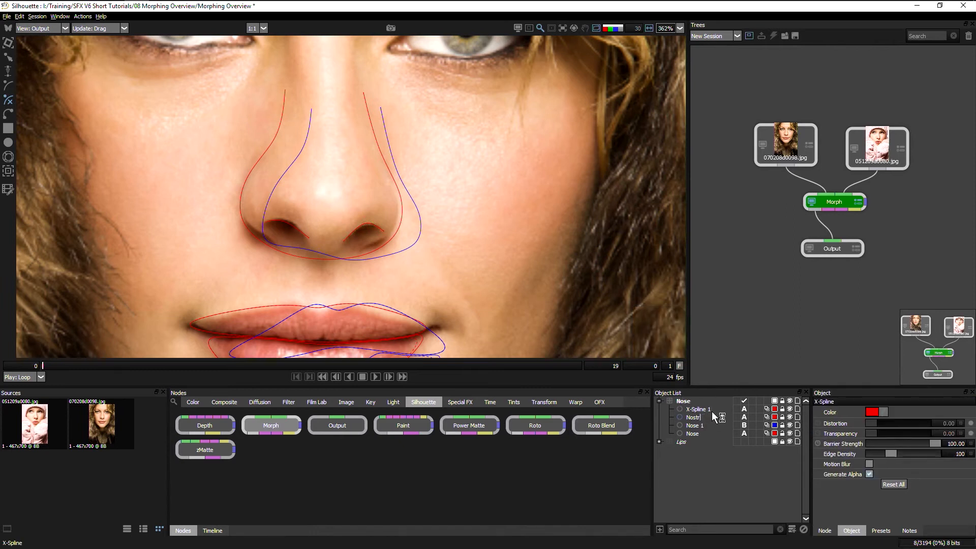
type("Nostril L")
key("Return")
key("ctrl+d")
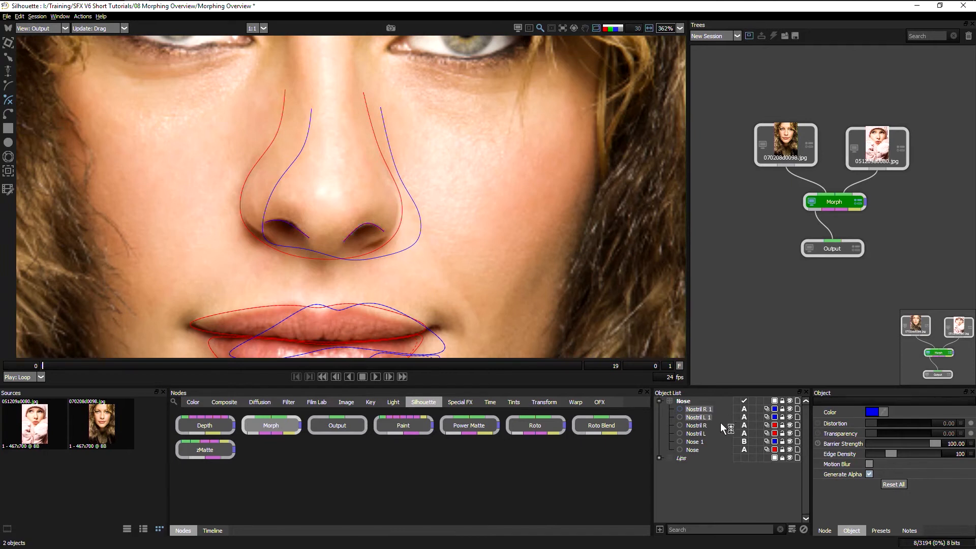
Step: Assign the two duplicated nostril splines to target B and reshape them along the second portrait's nostril edges
left_click(743, 417)
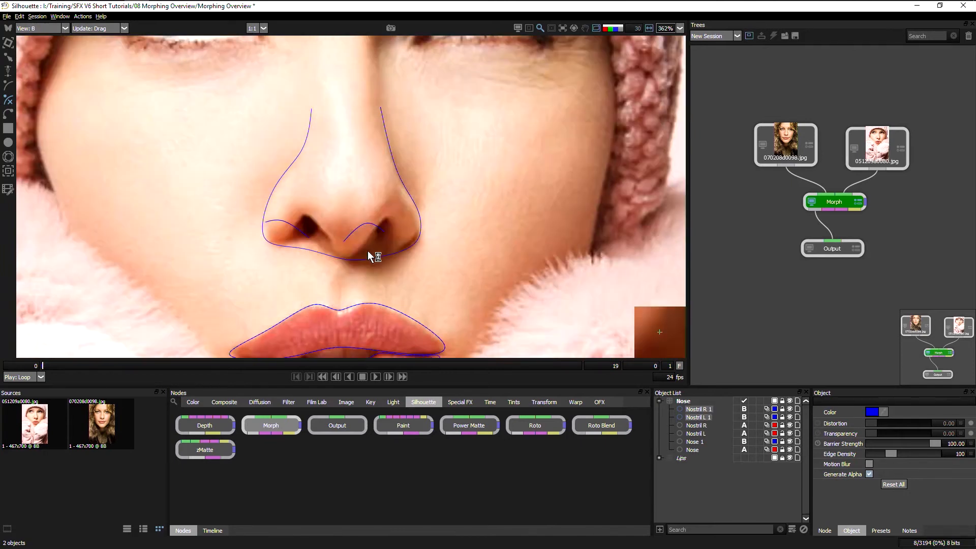
key("r")
left_click_drag(369, 225, 385, 208)
left_click_drag(306, 219, 327, 239)
left_click_drag(406, 235, 397, 236)
Step: In the A/B view, join Nostril L to Nostril L 1 and Nostril R to Nostril R 1
key("3")
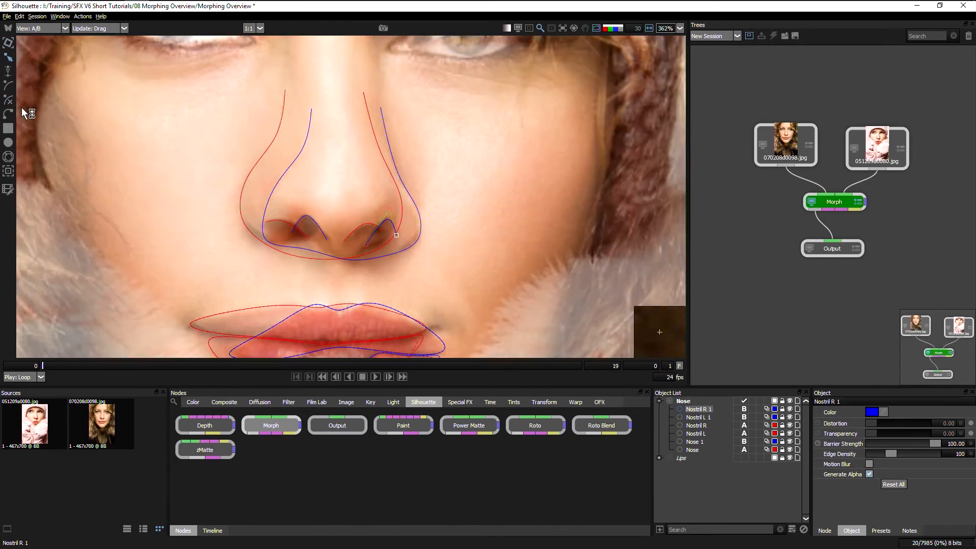
left_click(9, 157)
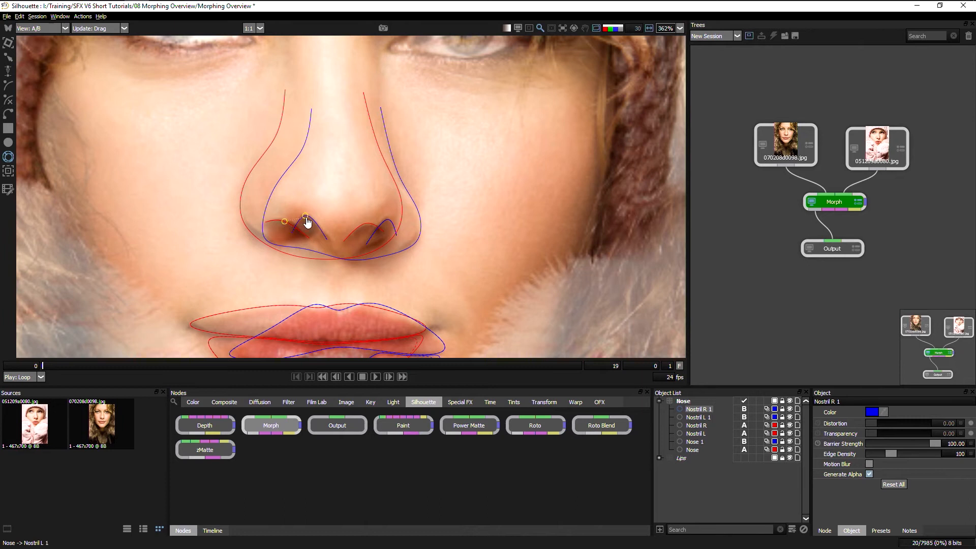
left_click(307, 221)
left_click_drag(366, 225, 388, 220)
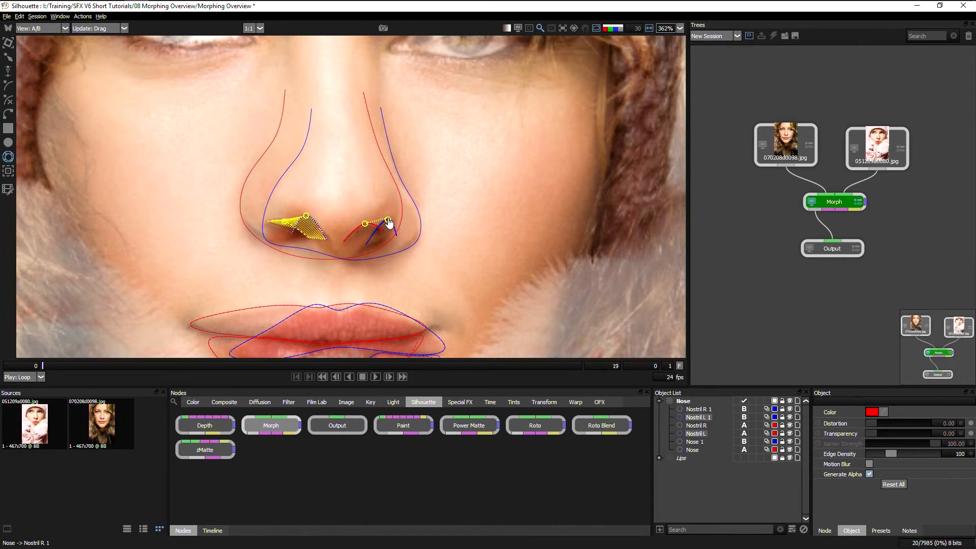
left_click(388, 222)
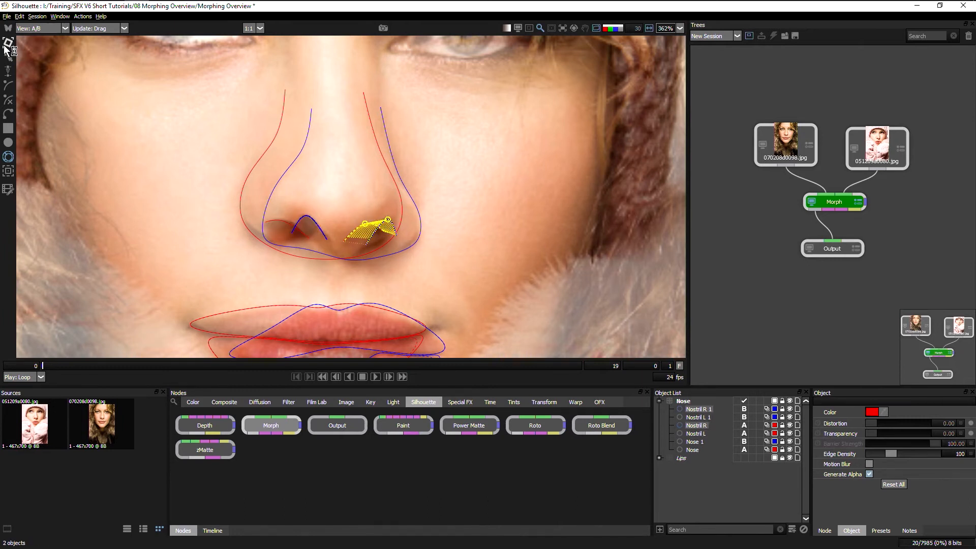
Step: Scrub through the morph in the Output view to check the nostril blend
left_click(47, 32)
left_click(42, 39)
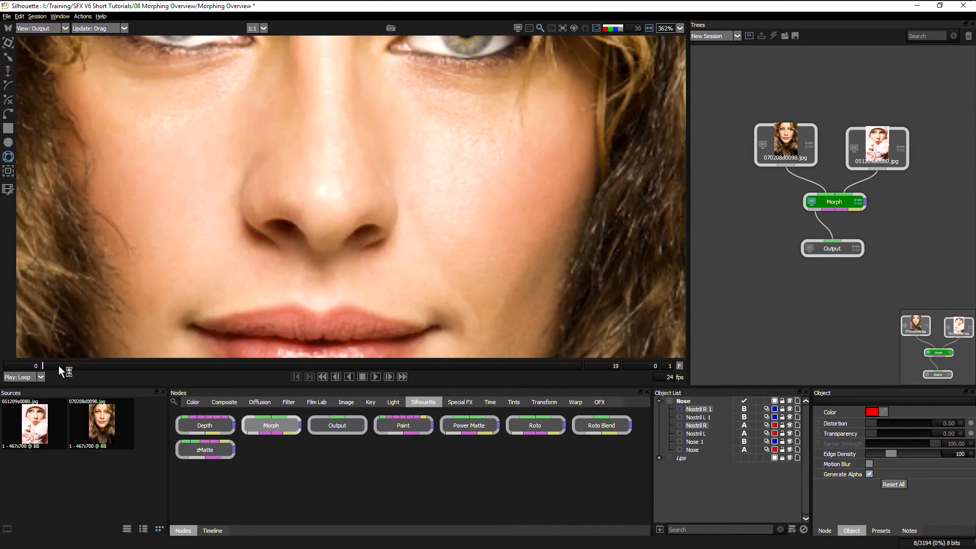
left_click_drag(103, 367, 355, 361)
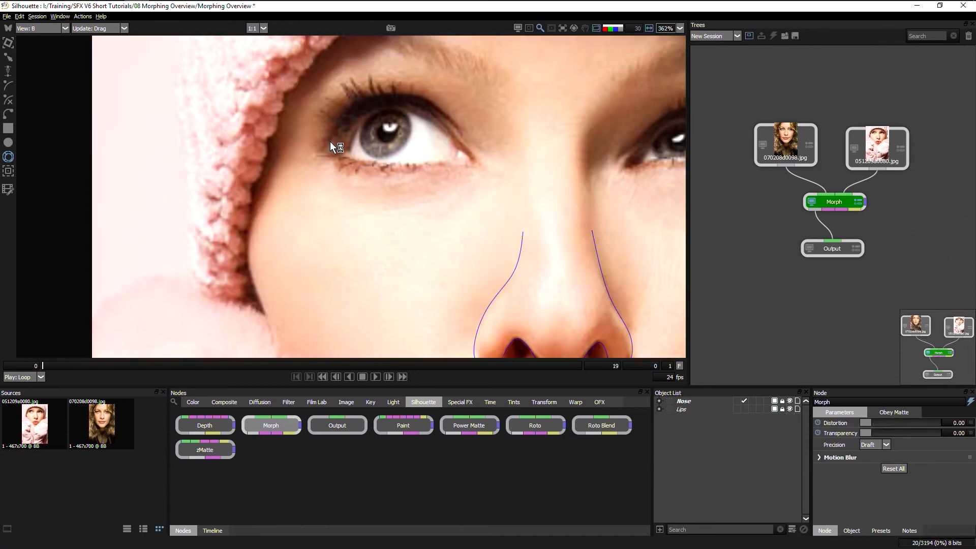
Step: Compare the left eye on both portraits and draw a closed X-Spline around it on portrait A
key("1")
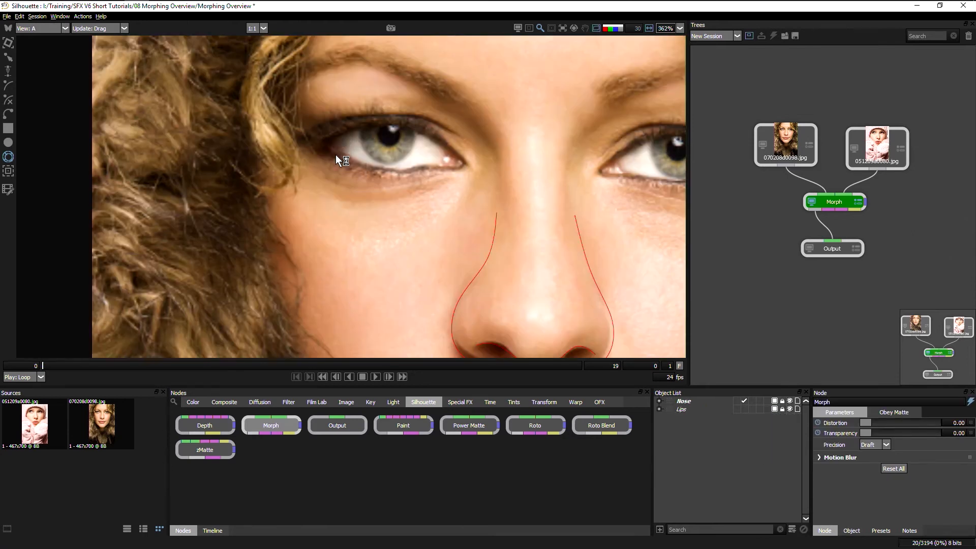
key("2")
key("1")
left_click(8, 100)
left_click(327, 142)
left_click(389, 123)
left_click(450, 149)
left_click(438, 164)
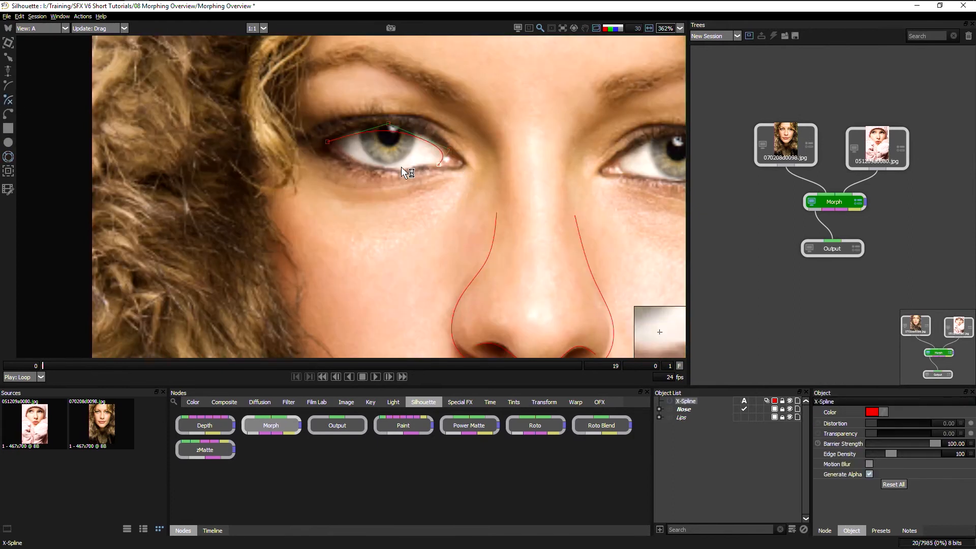
left_click(404, 169)
Step: Adjust the eye spline's points to follow the upper lid, lower lid and outer corner on portrait A
left_click(327, 143)
left_click_drag(327, 142, 296, 143)
left_click_drag(388, 124, 389, 116)
left_click_drag(449, 149, 371, 175)
left_click_drag(296, 142, 306, 143)
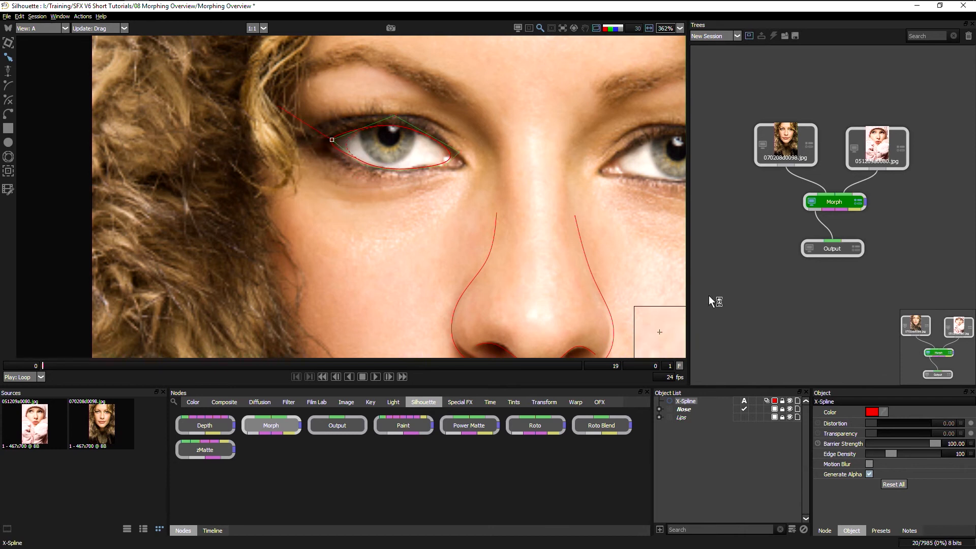
Step: Create a layer named Eye L, place the eye spline in it, and rename the spline Eye L
left_click(660, 530)
left_click_drag(688, 408, 672, 405)
left_click(684, 401)
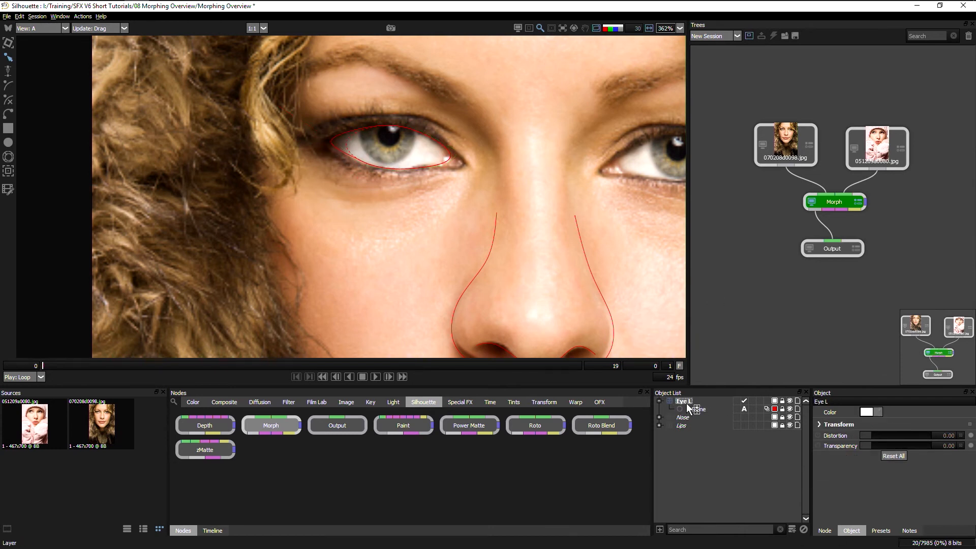
double_click(698, 409)
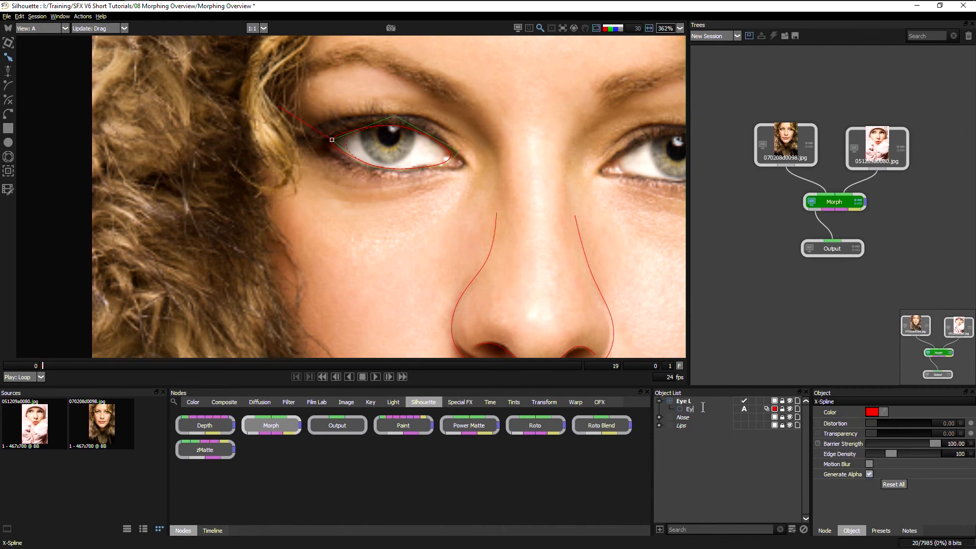
key("Return")
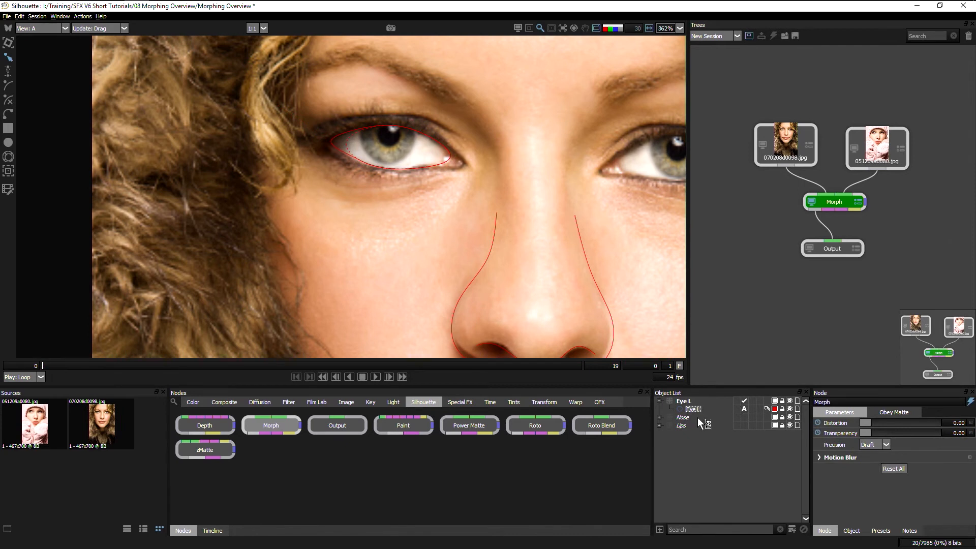
Step: Duplicate the Eye L spline as the target B shape and move it over the second portrait's eye
left_click(697, 416)
left_click(695, 408)
key("ctrl+d")
key("2")
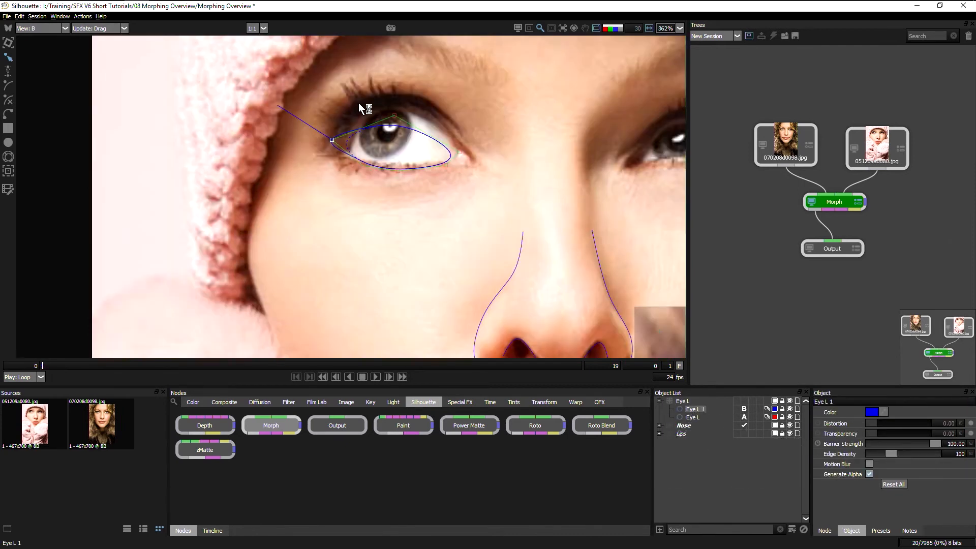
key("t")
left_click_drag(385, 138, 395, 128)
Step: Reshape the duplicated eye spline to match the second portrait's raised upper lid and outer corner
key("r")
left_click_drag(352, 155, 362, 160)
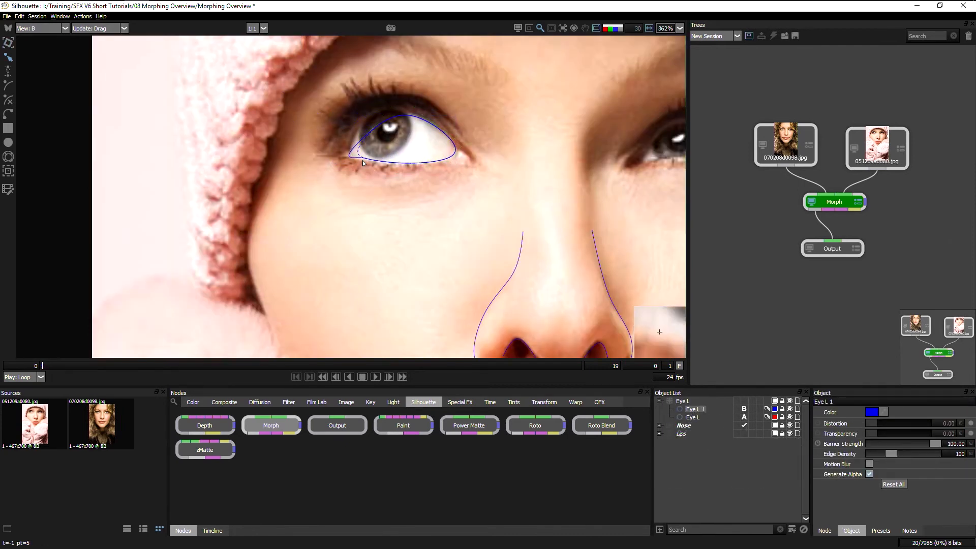
left_click_drag(402, 113, 401, 95)
left_click_drag(358, 149, 349, 146)
left_click_drag(390, 90, 386, 92)
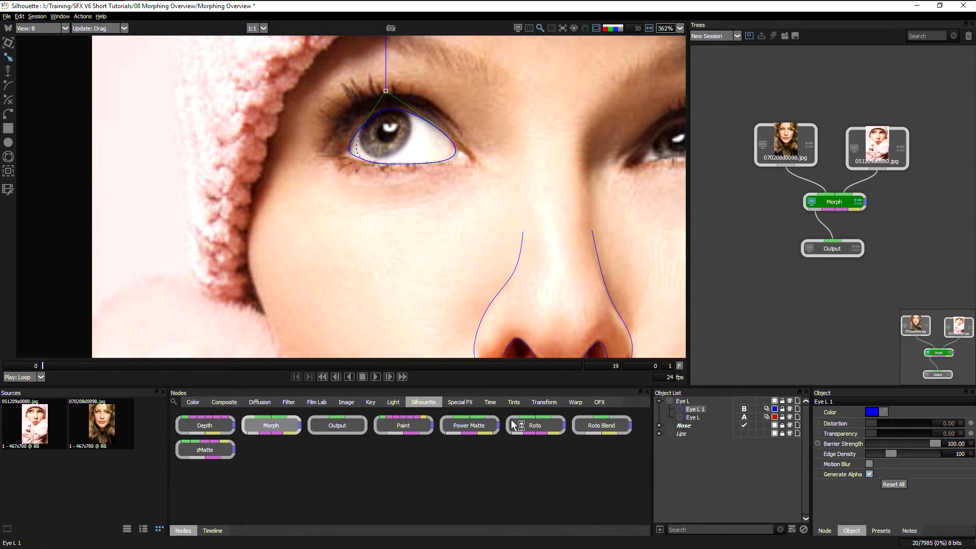
Step: In the A/B view, join the Eye L spline to Eye L 1
key("3")
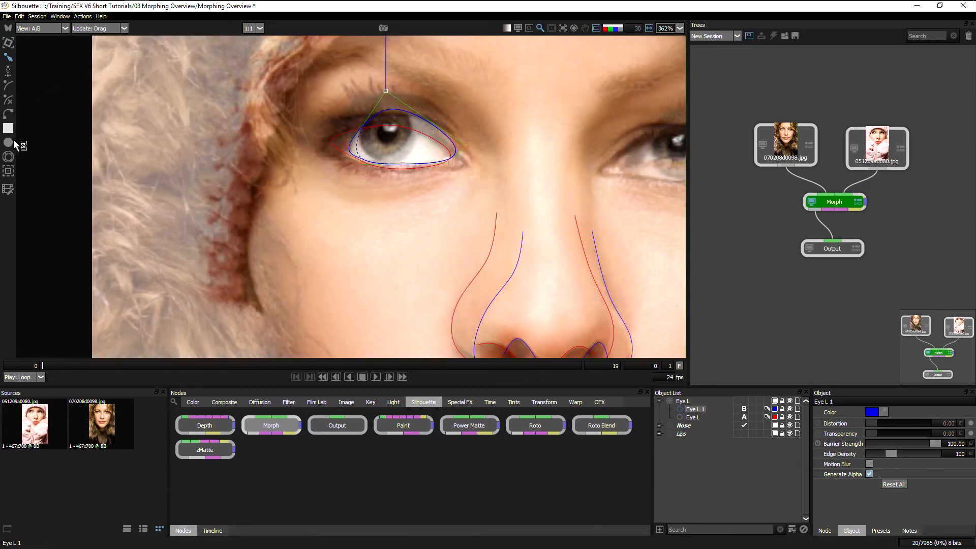
left_click(11, 156)
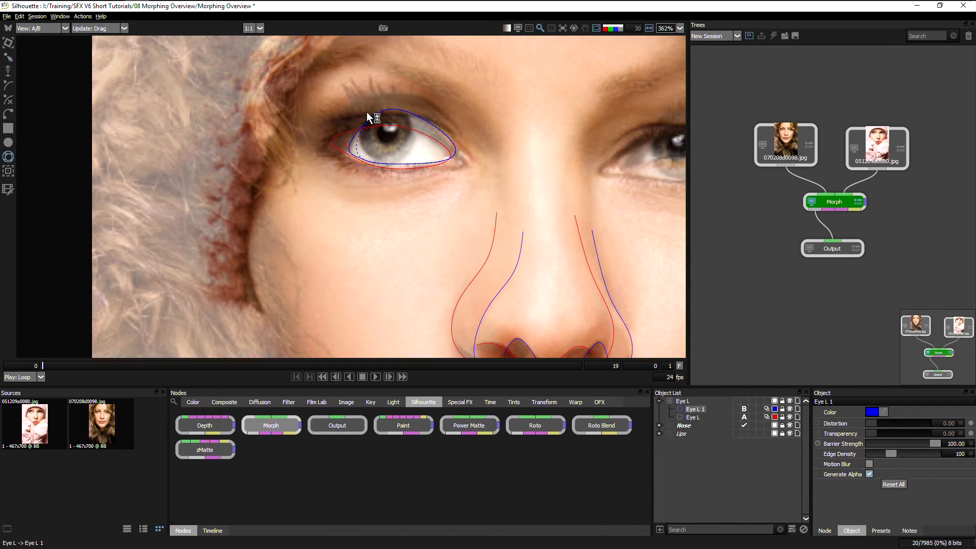
left_click(396, 110)
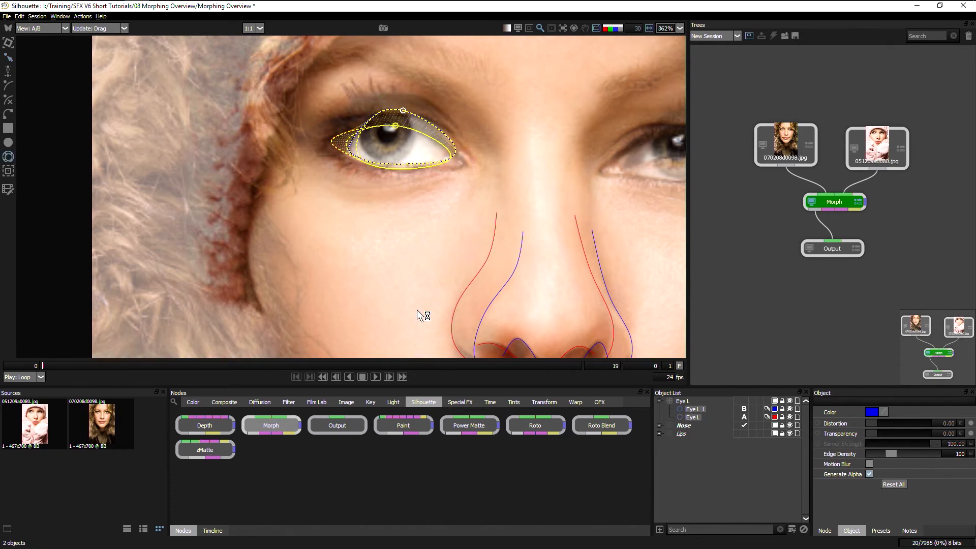
Step: Play the morph in the Output view, inspect the eye around frames 10 and 11, and return to frame 0
key("4")
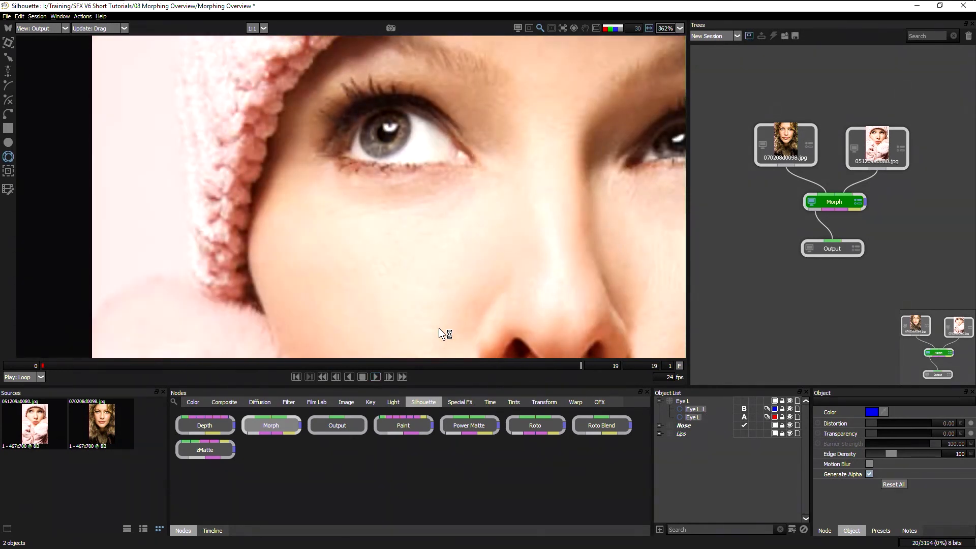
left_click(326, 367)
left_click_drag(326, 370, 354, 361)
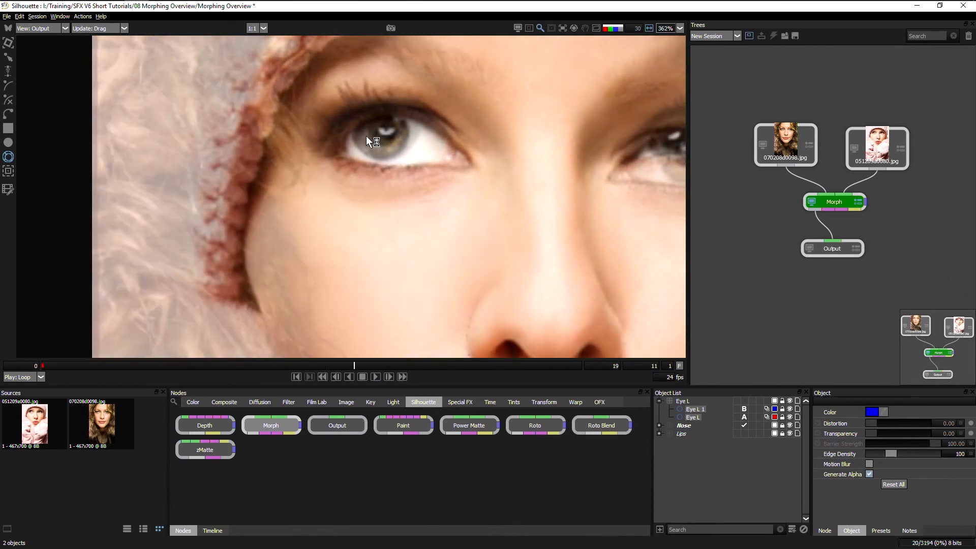
left_click_drag(349, 354, 334, 367)
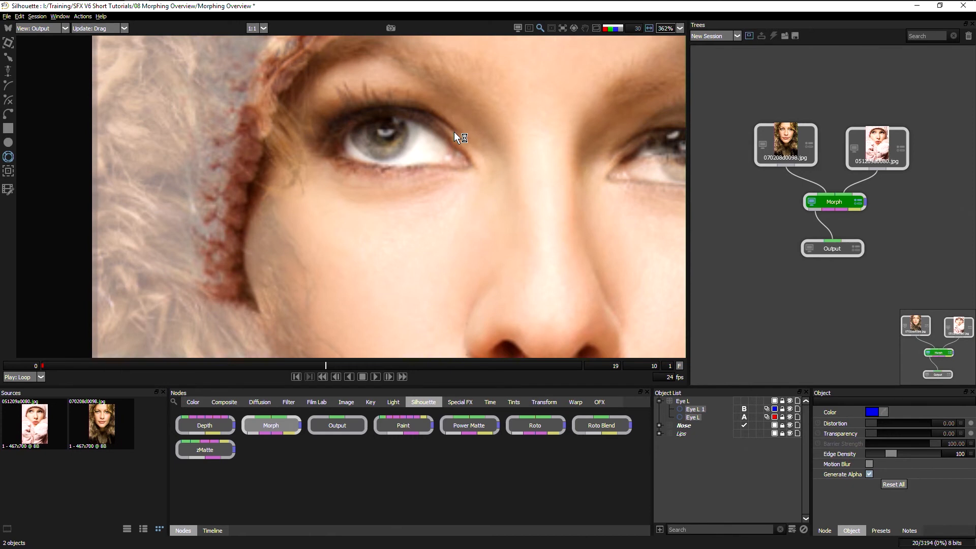
left_click_drag(325, 365, 91, 377)
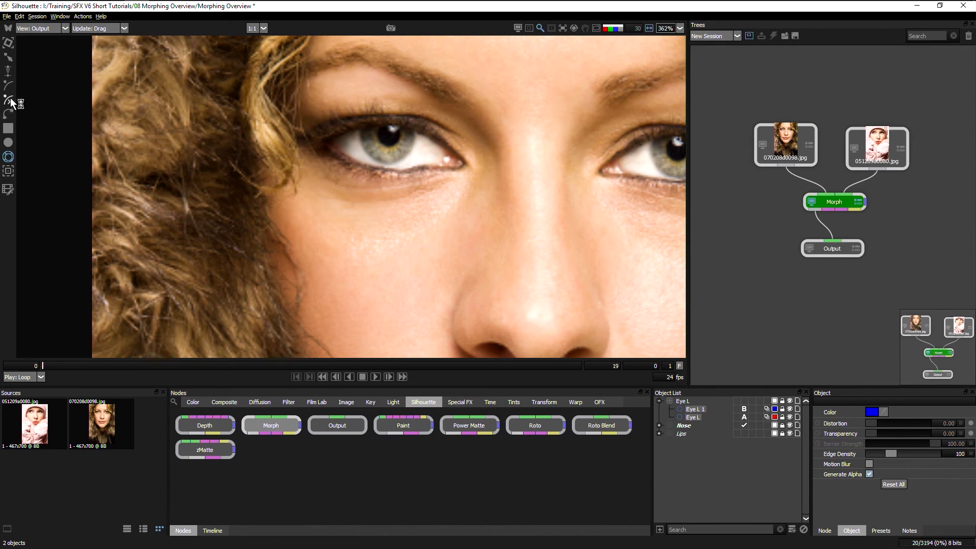
Step: In the Eye L layer, draw an open X-Spline along the left edge of the iris on the first portrait
left_click(8, 101)
left_click(686, 401)
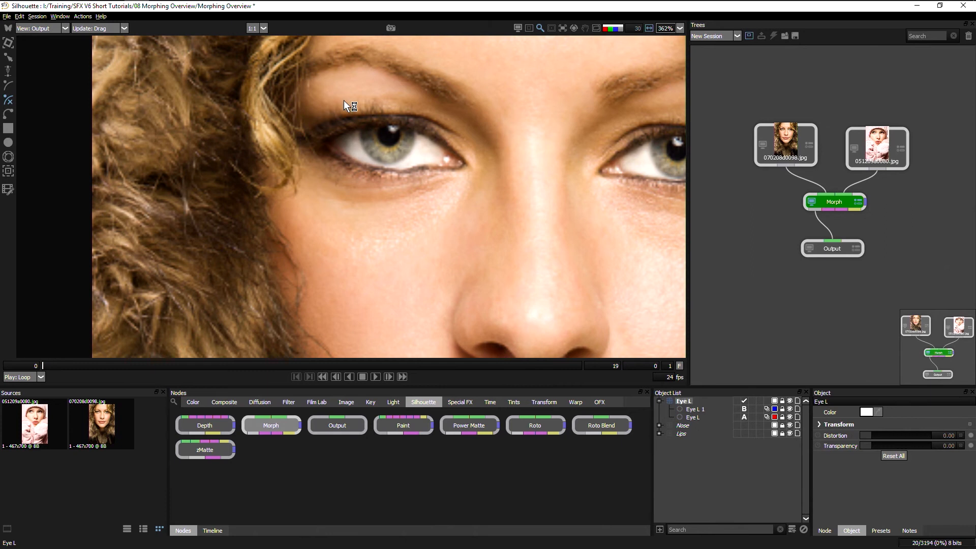
left_click(359, 133)
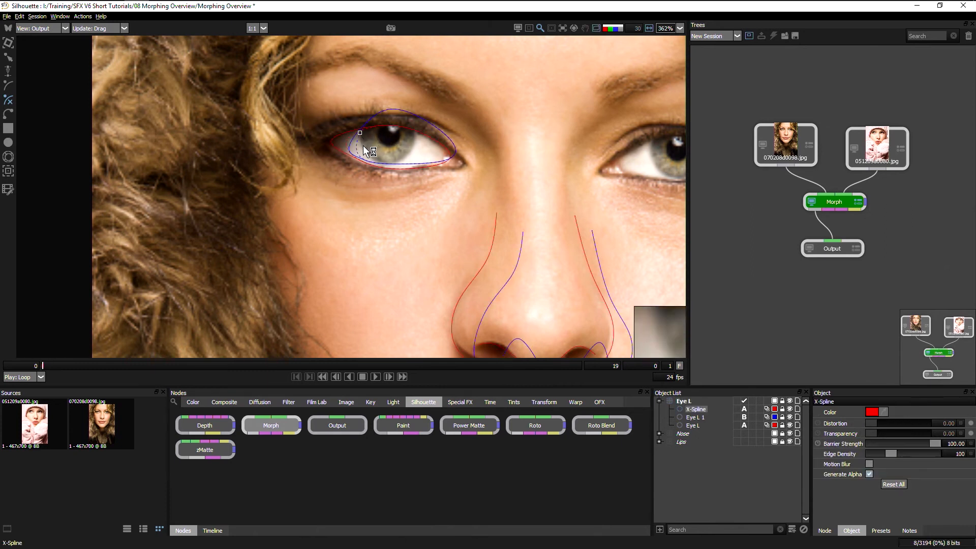
left_click(362, 145)
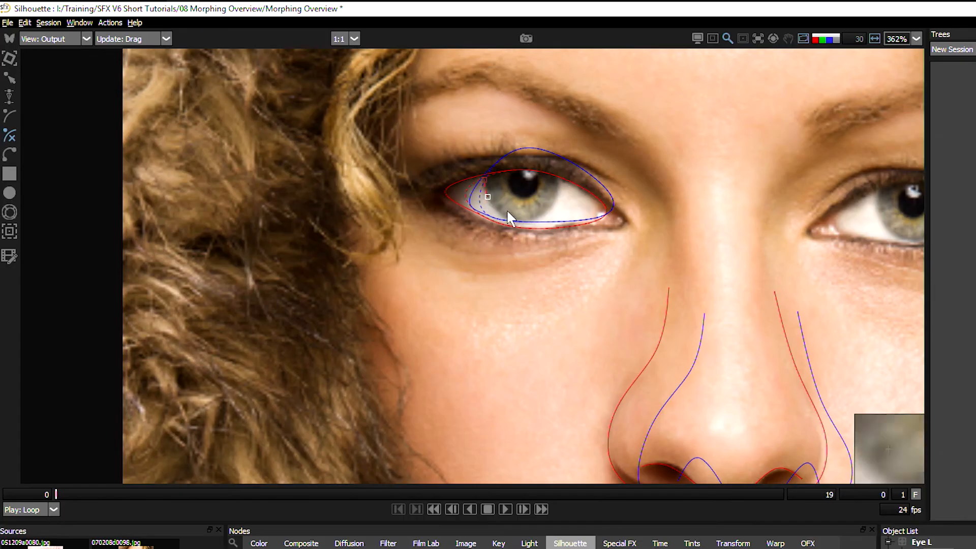
left_click(503, 215)
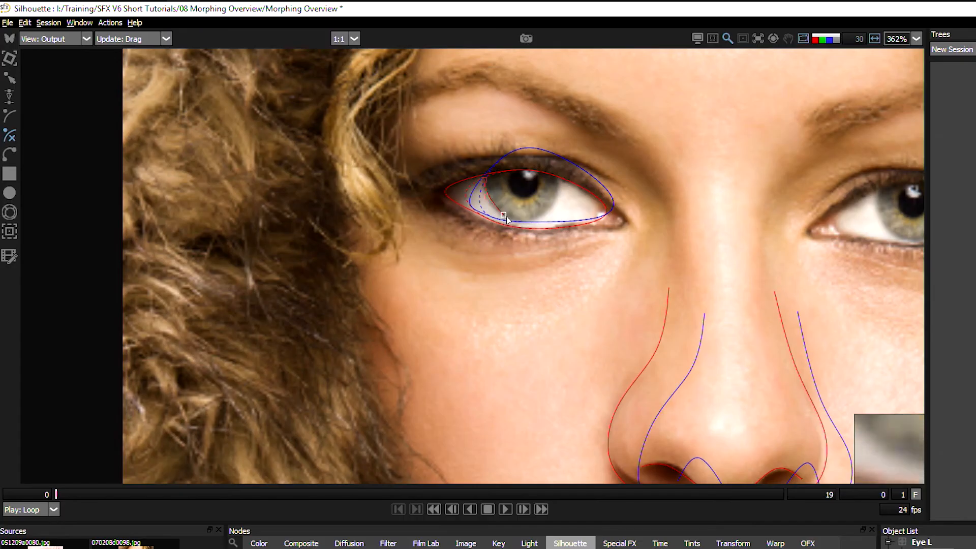
left_click_drag(504, 215, 483, 201)
left_click(487, 197)
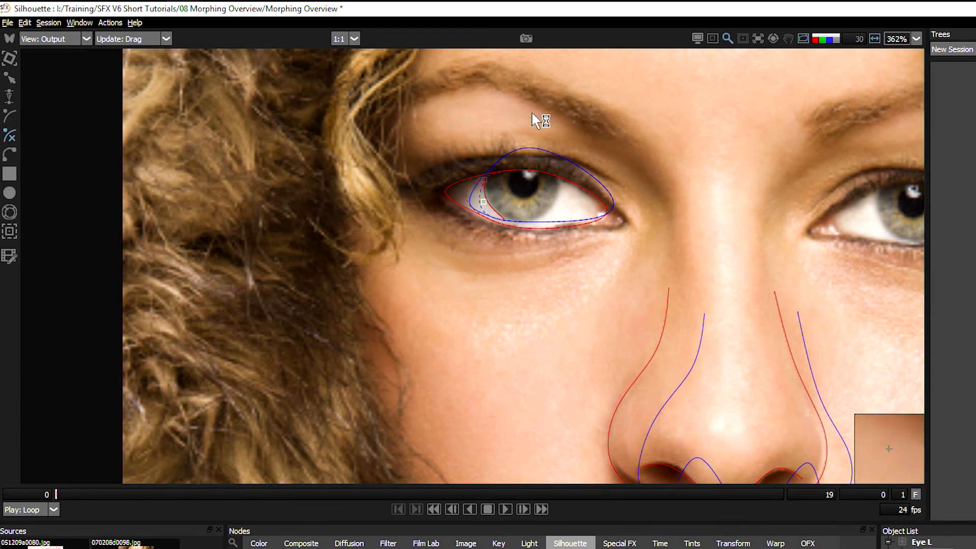
Step: Compare the iris on portraits A and B and rename the new iris spline Iris L L
key("2")
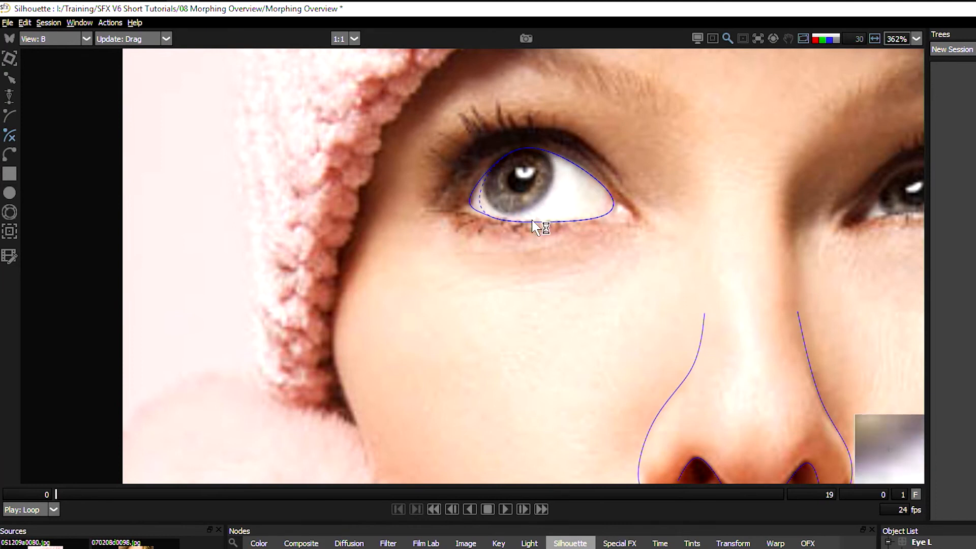
key("1")
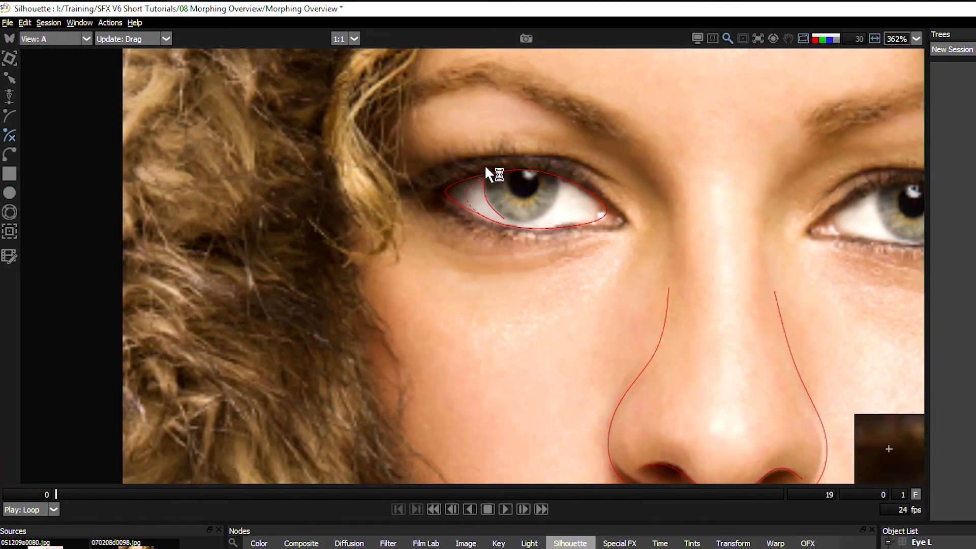
key("2")
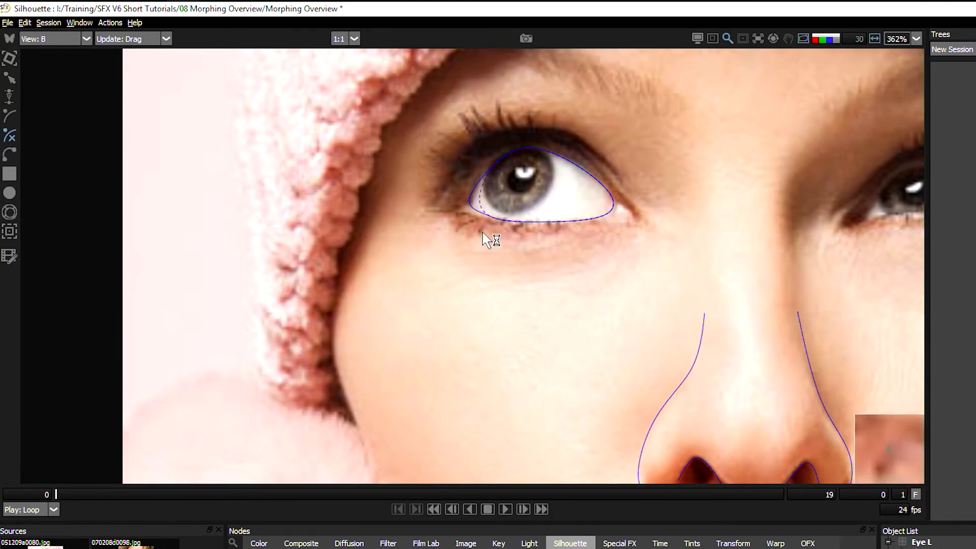
key("1")
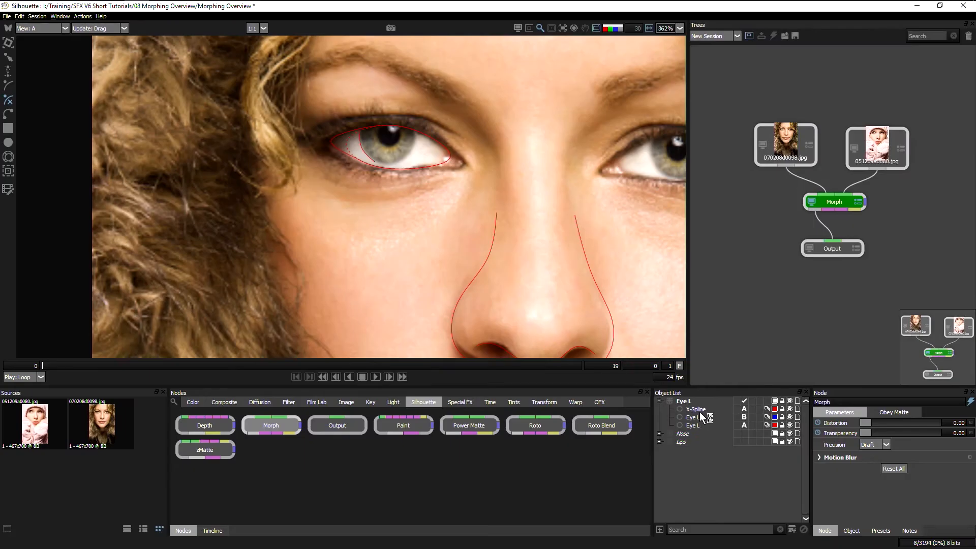
double_click(699, 411)
type("Iri")
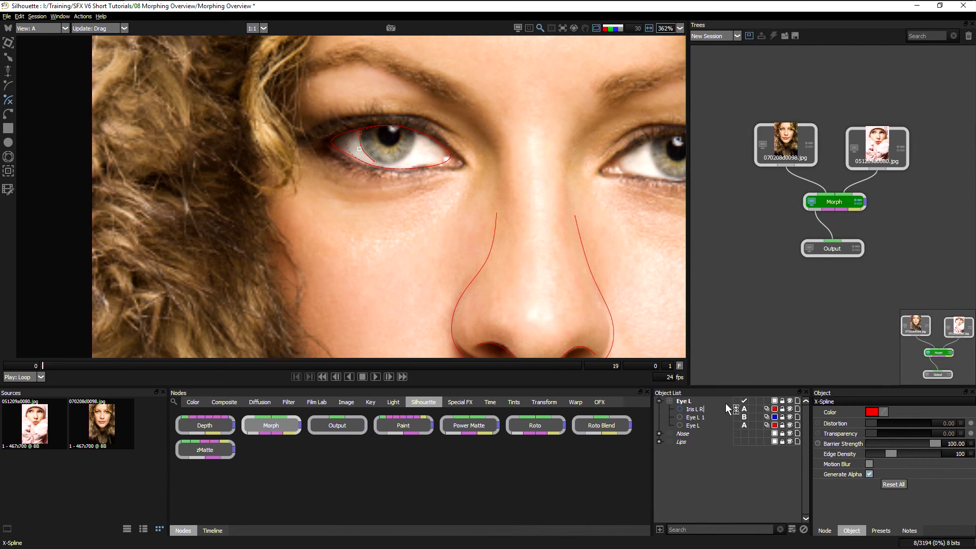
type("s L L")
key("Return")
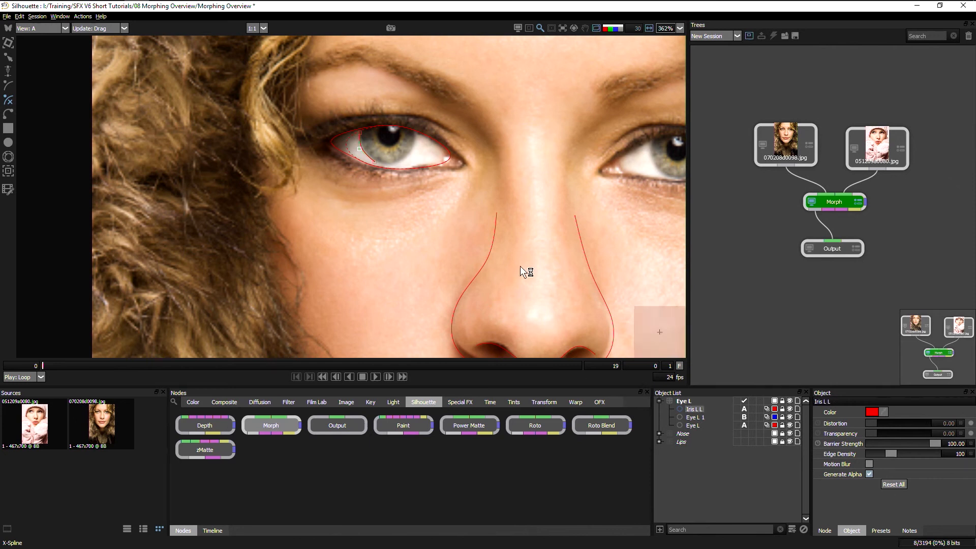
Step: Draw an open X-Spline along the right edge of the outlined eye's iris on the first portrait and name it Iris L R
left_click(413, 137)
left_click(416, 135)
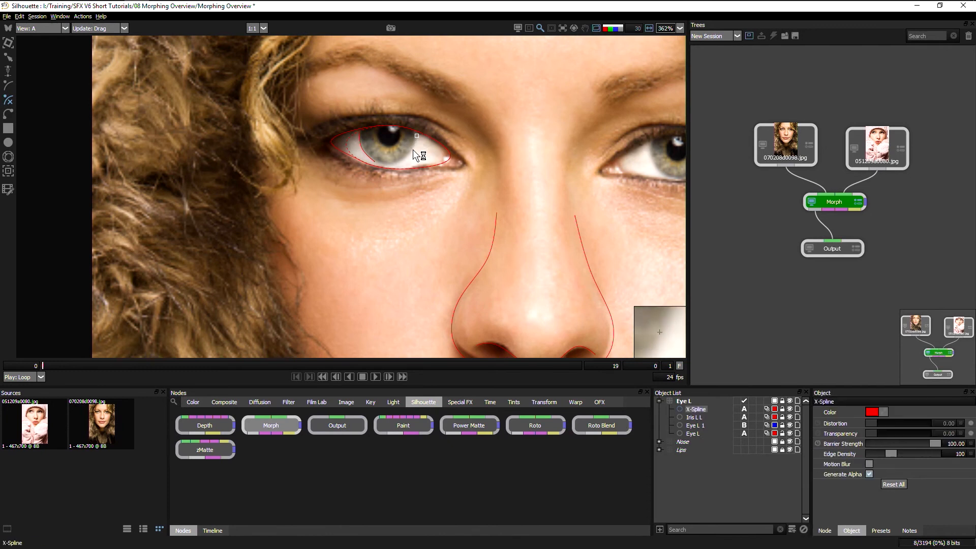
left_click(413, 150)
left_click(398, 164)
left_click_drag(414, 152, 415, 149)
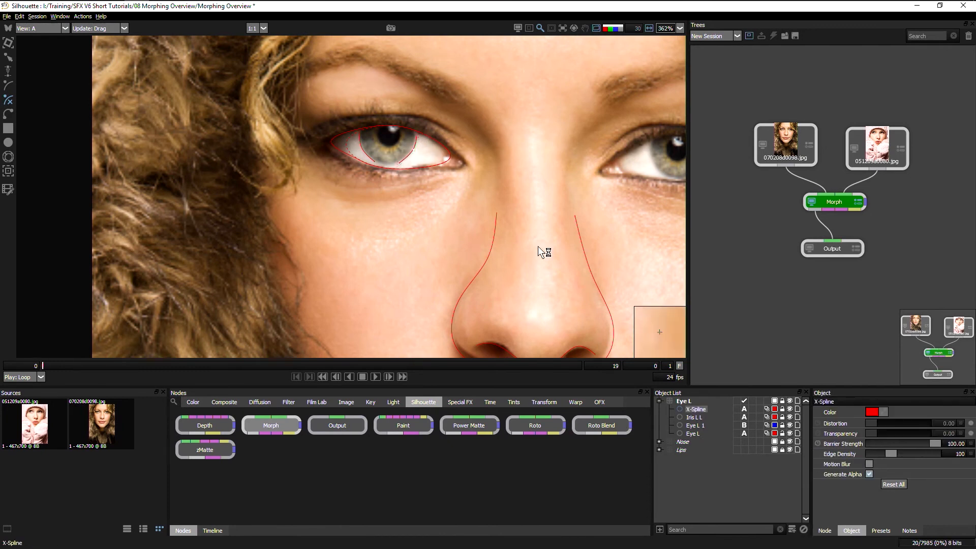
double_click(696, 409)
type("Iris L R")
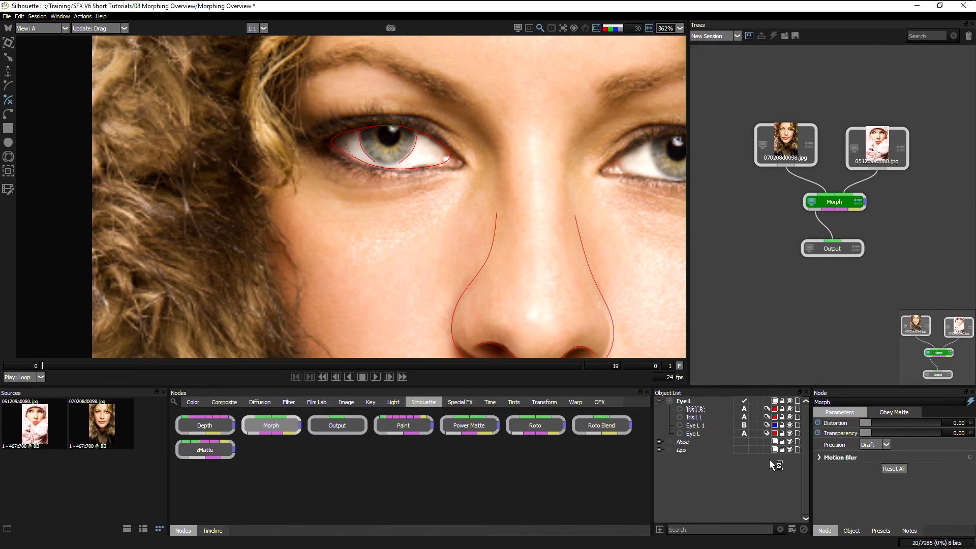
key("Return")
Step: Draw a circle around the pupil inside the iris splines on the first portrait and name it Pupil L
left_click(8, 141)
left_click_drag(389, 135, 403, 124)
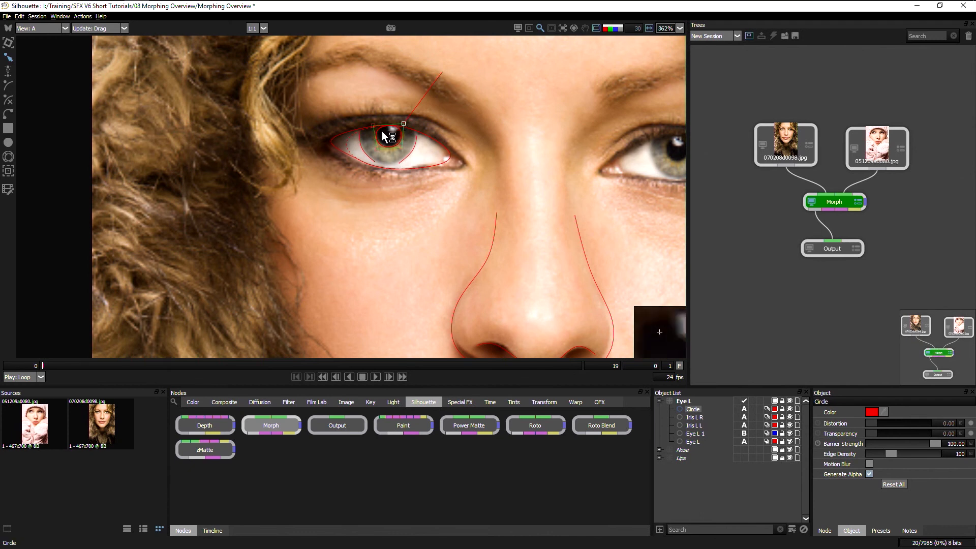
double_click(697, 408)
type("Pupil")
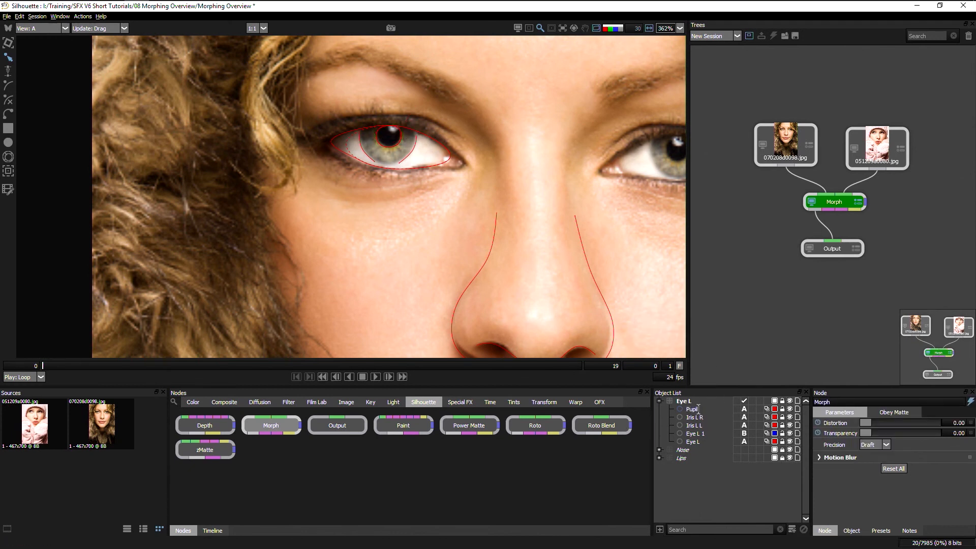
type(" L")
key("Return")
Step: Duplicate the Pupil L, Iris L R and Iris L L shapes and assign the copies to portrait B
left_click(692, 410)
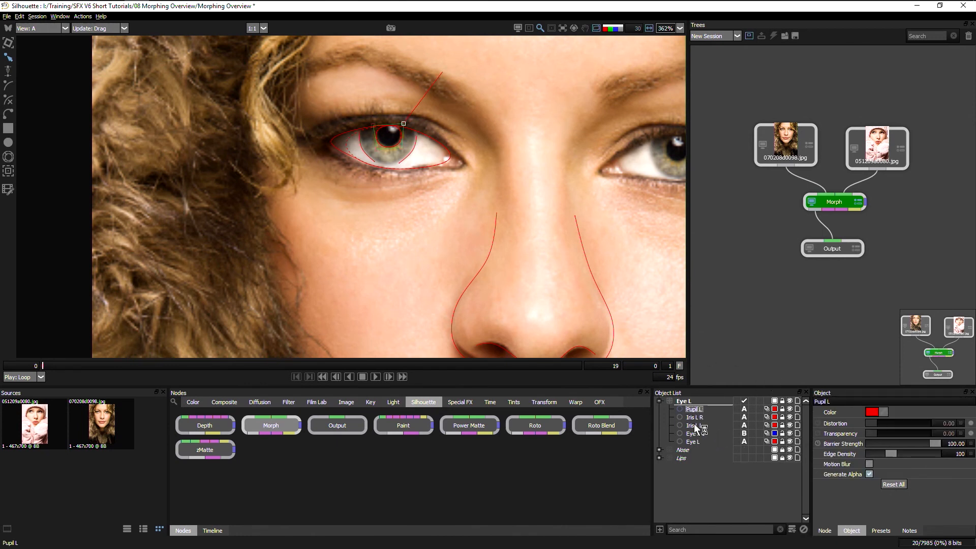
left_click(693, 425, "shift")
key("ctrl+d")
left_click(744, 425)
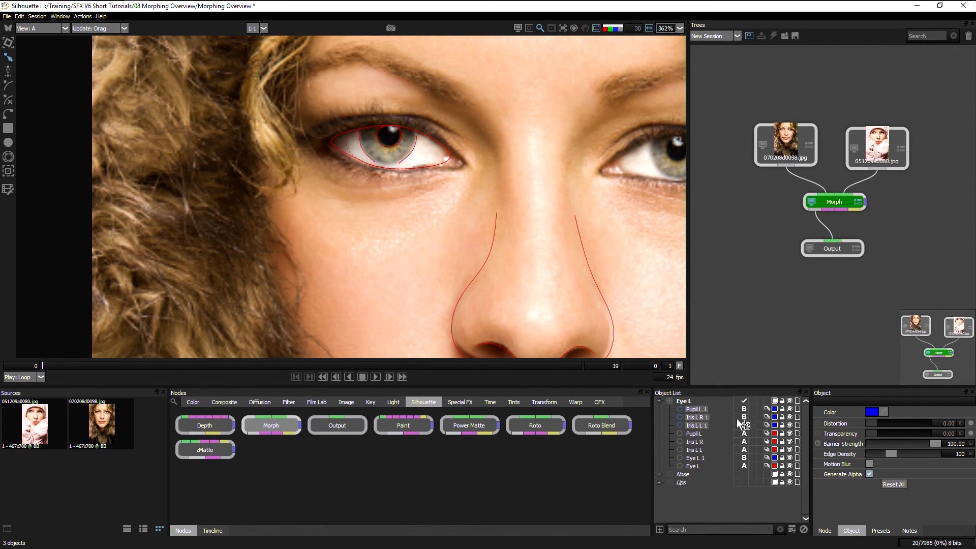
Step: In the B view, move and reshape the duplicated pupil and iris shapes to fit the second portrait's eye
key("2")
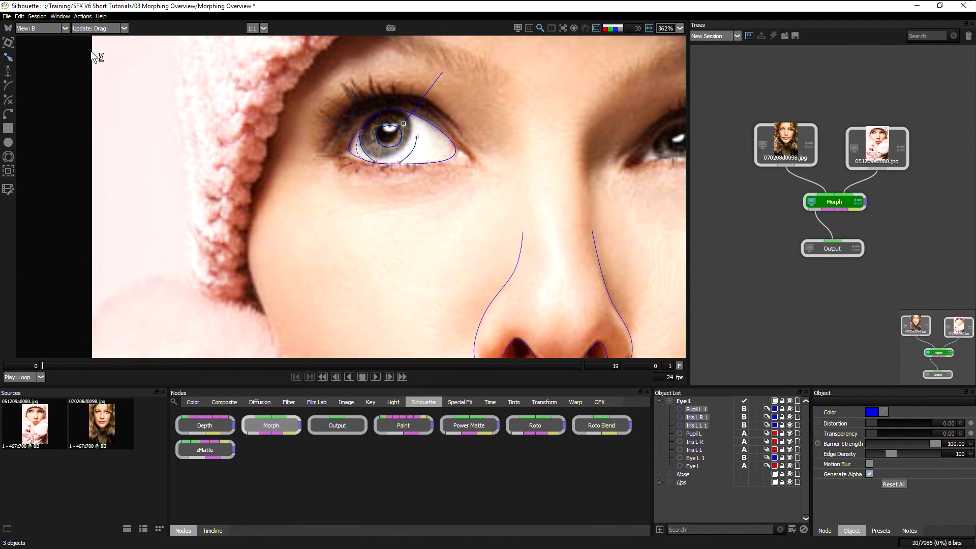
key("t")
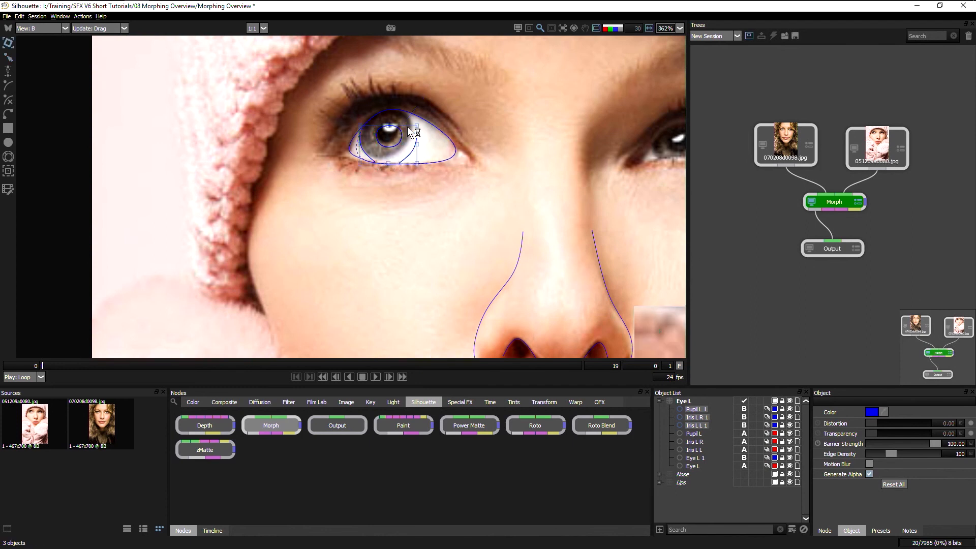
left_click_drag(399, 128, 397, 124)
left_click(694, 409)
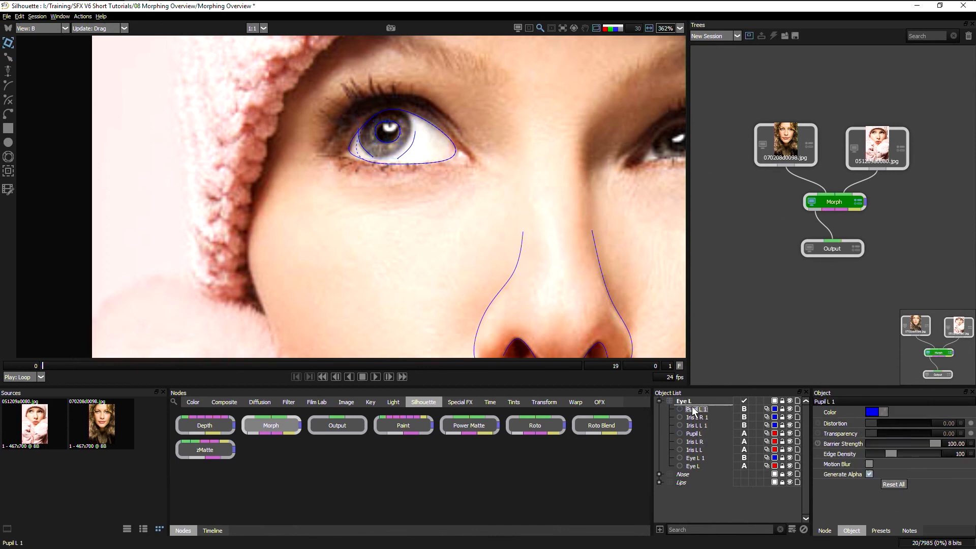
left_click(411, 148)
left_click(359, 142)
Step: In the A/B view, join Iris L R, Iris L L and Pupil L to their matching portrait B copies
key("3")
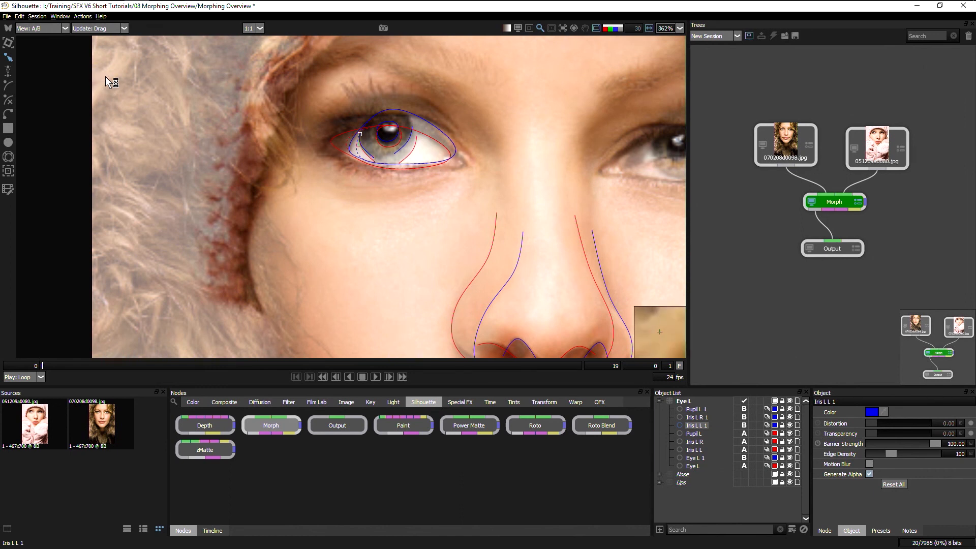
key("1")
key("2")
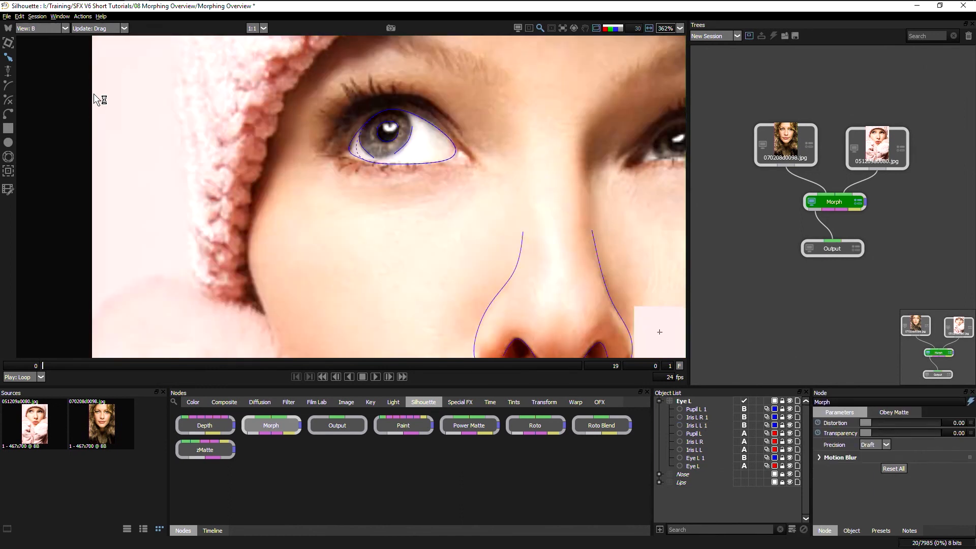
key("3")
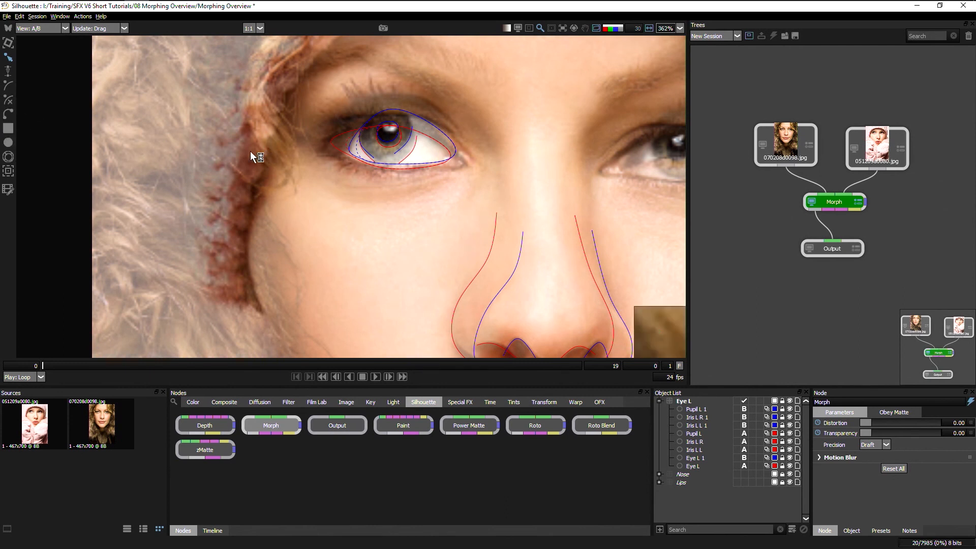
left_click(10, 157)
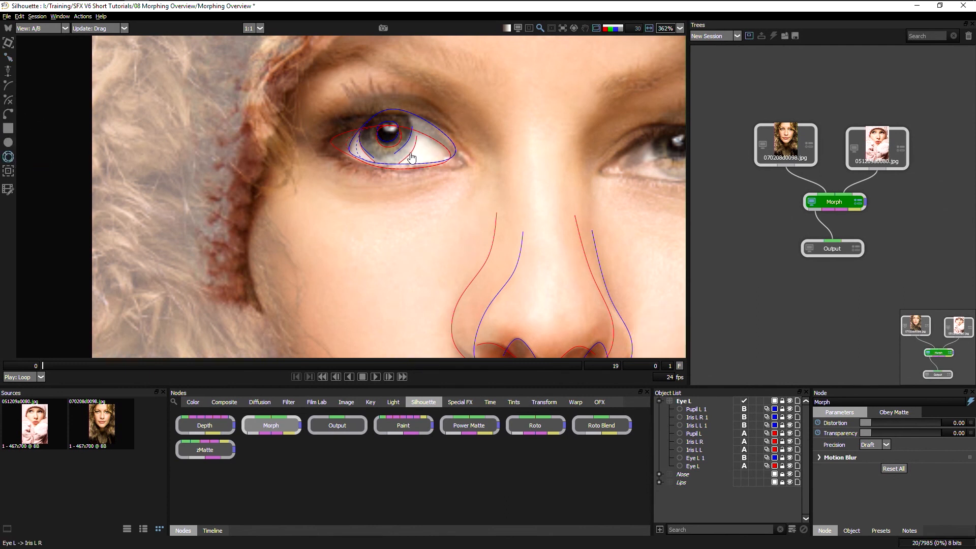
left_click(405, 147)
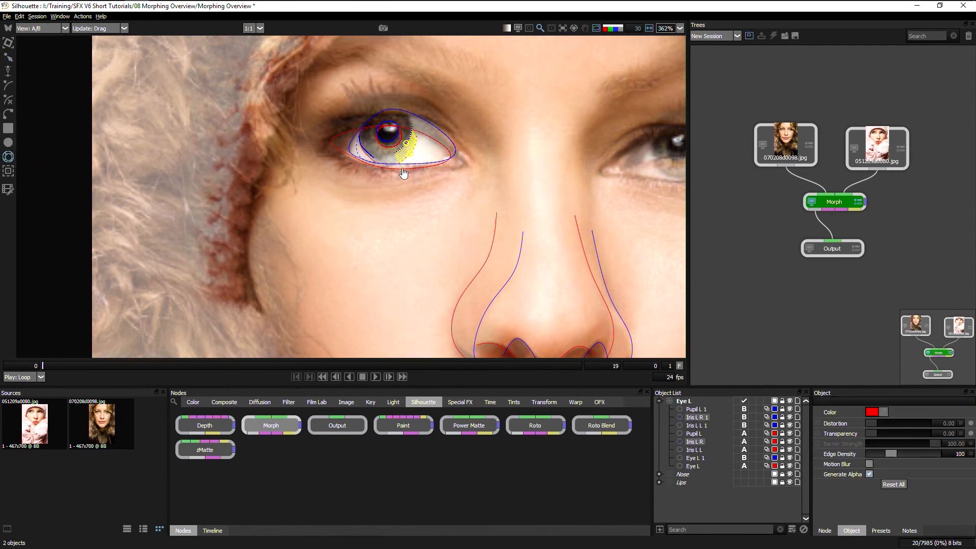
left_click(372, 159)
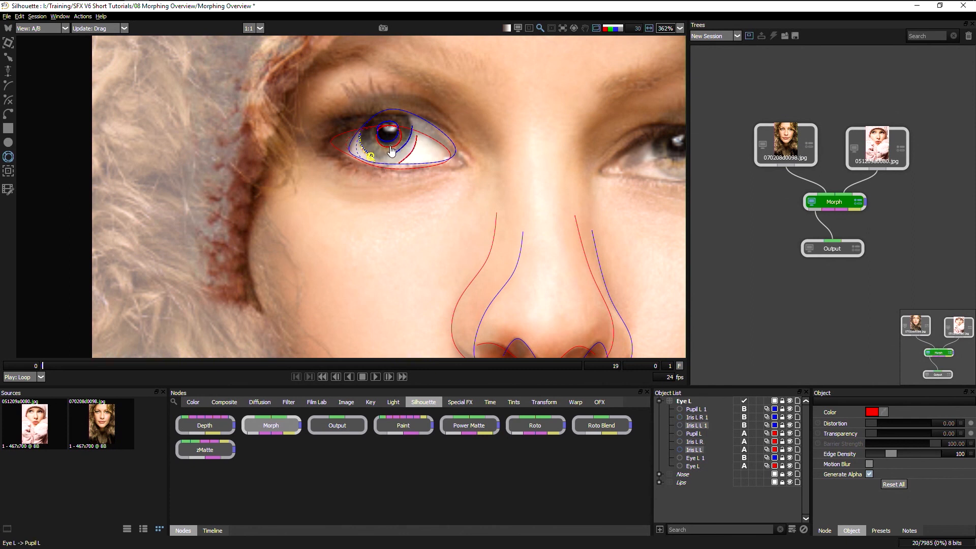
left_click(390, 142)
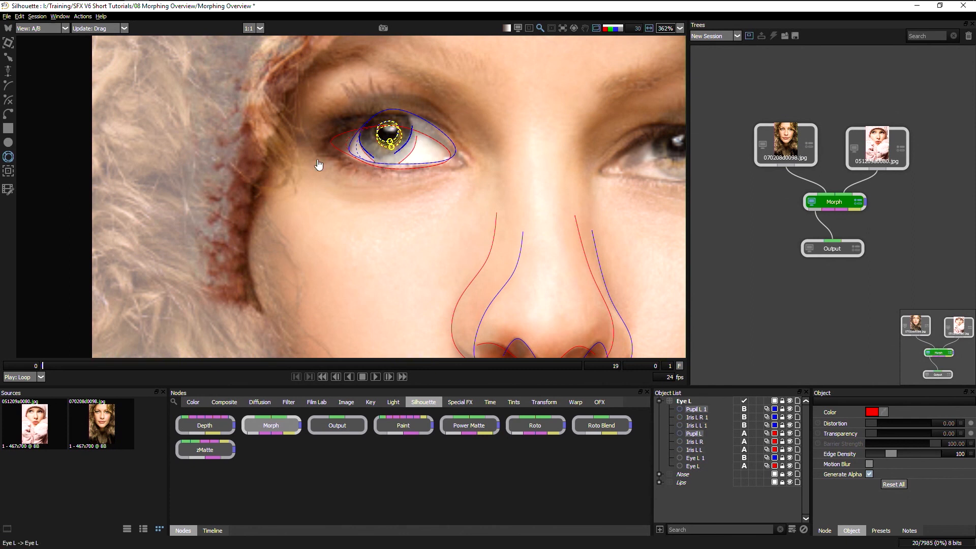
Step: Play the morph in the Output view with the shape overlay hidden and inspect the eye at frame 9
key("1")
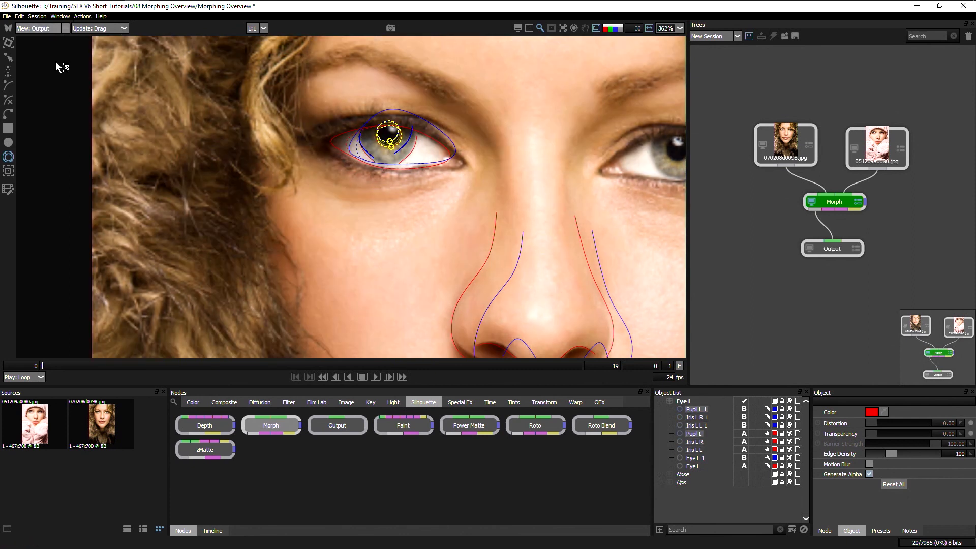
left_click(596, 31)
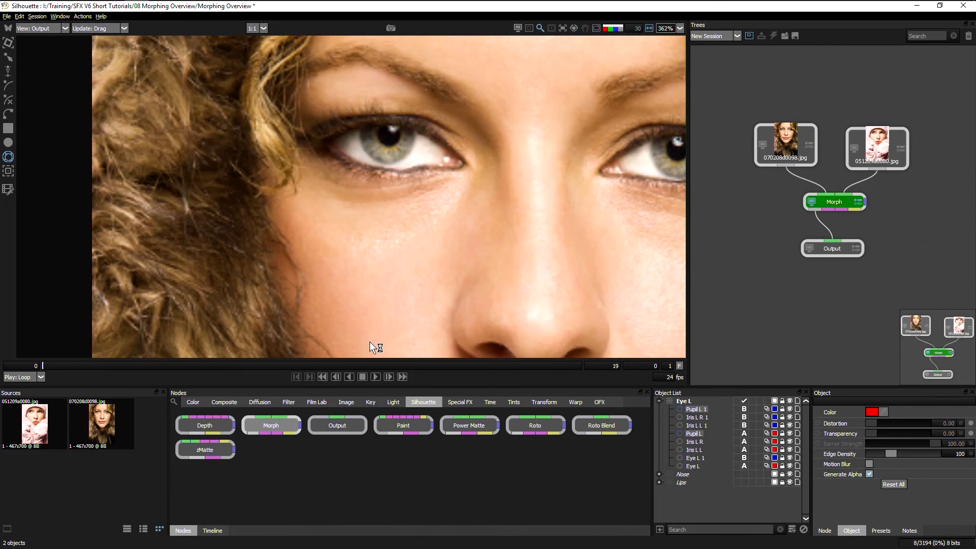
left_click(375, 376)
left_click_drag(354, 370, 286, 363)
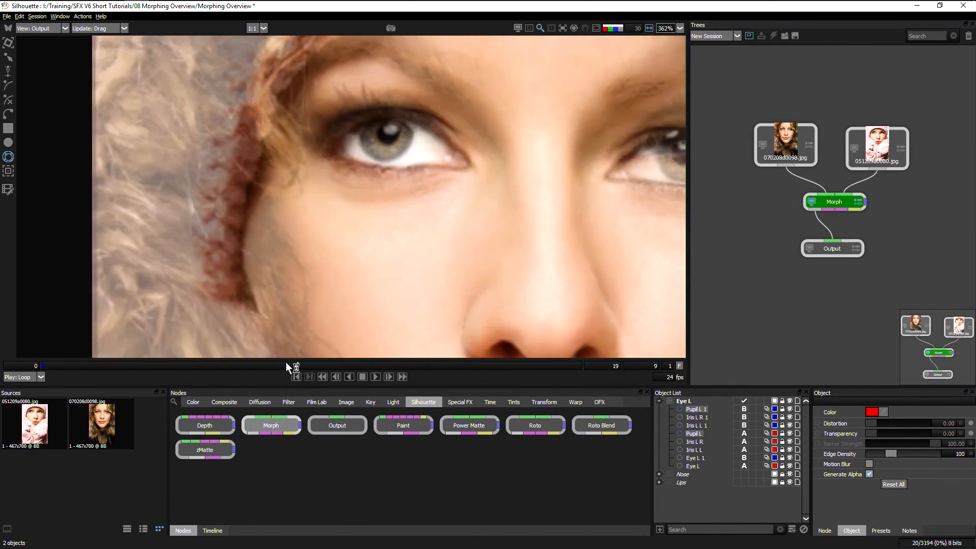
Step: Set the Morph node's Precision to Better
left_click(713, 496)
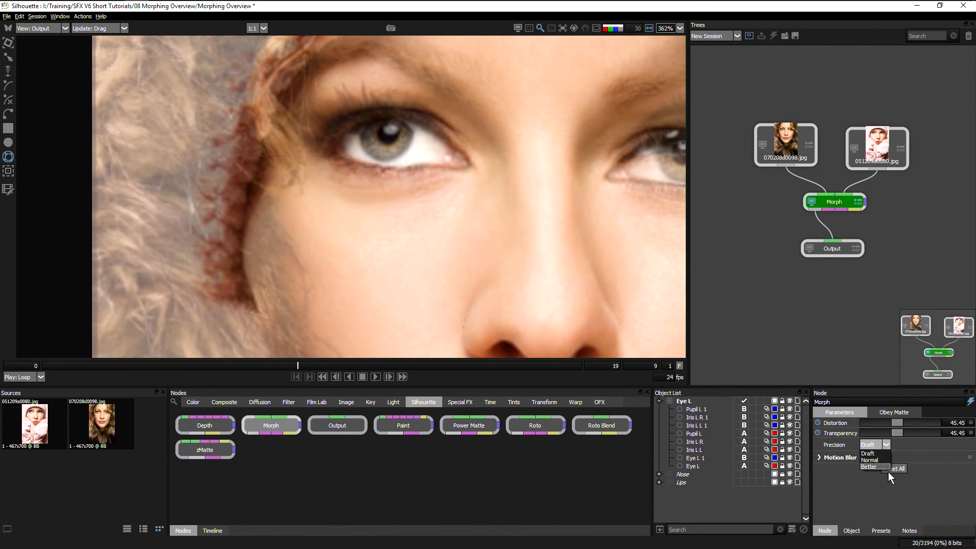
left_click(877, 458)
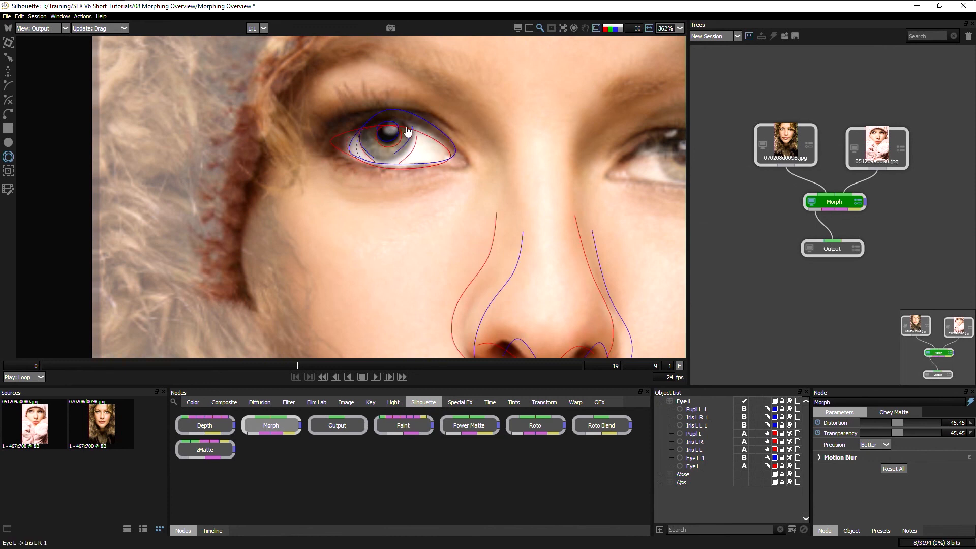
scroll(373, 270, "down", 3)
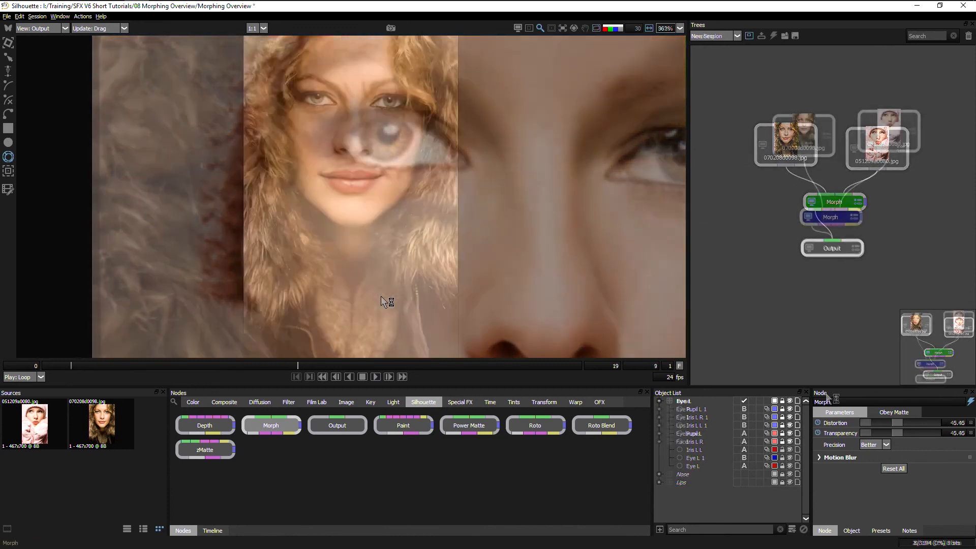